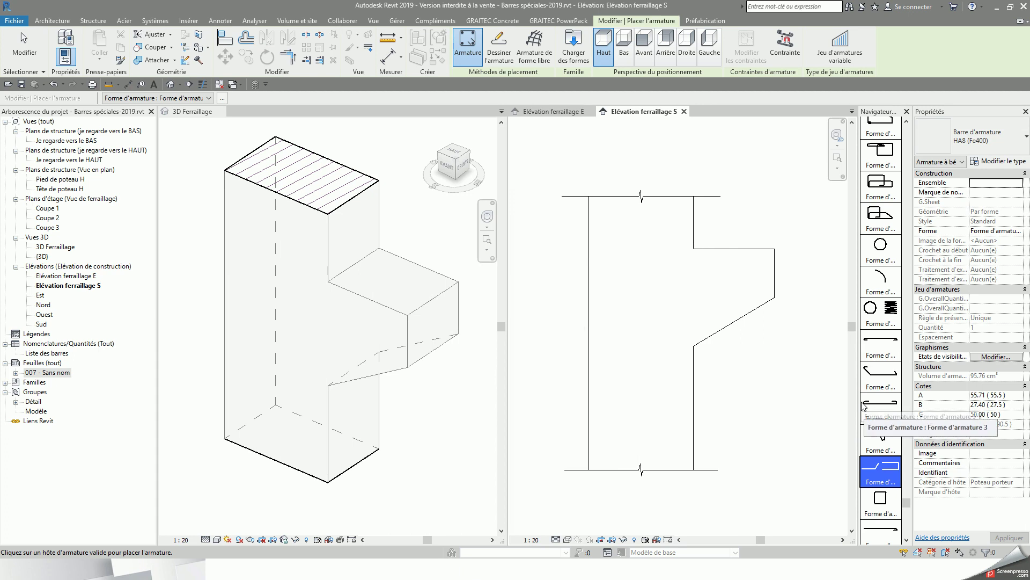
- Set up rebar placement with shape 5.20, oriented perpendicular to the cover, as a varying rebar set
drag(857, 402, 822, 402)
drag(907, 350, 907, 385)
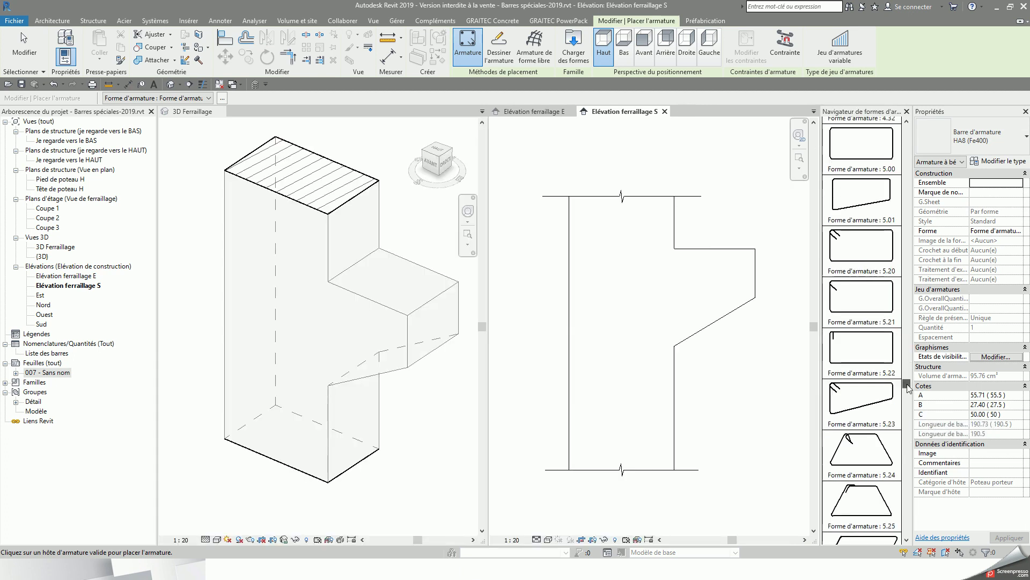
click(863, 256)
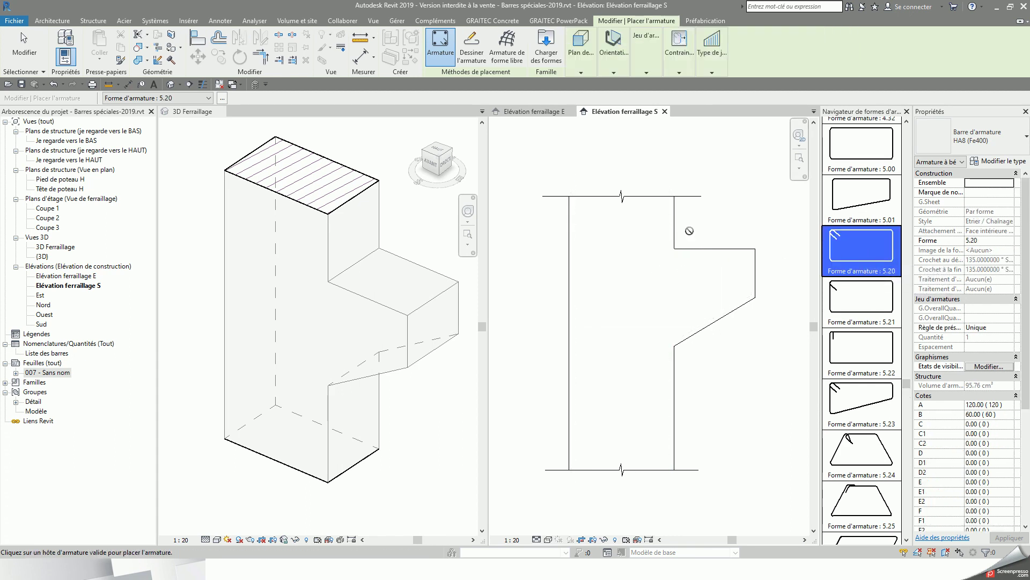
click(610, 70)
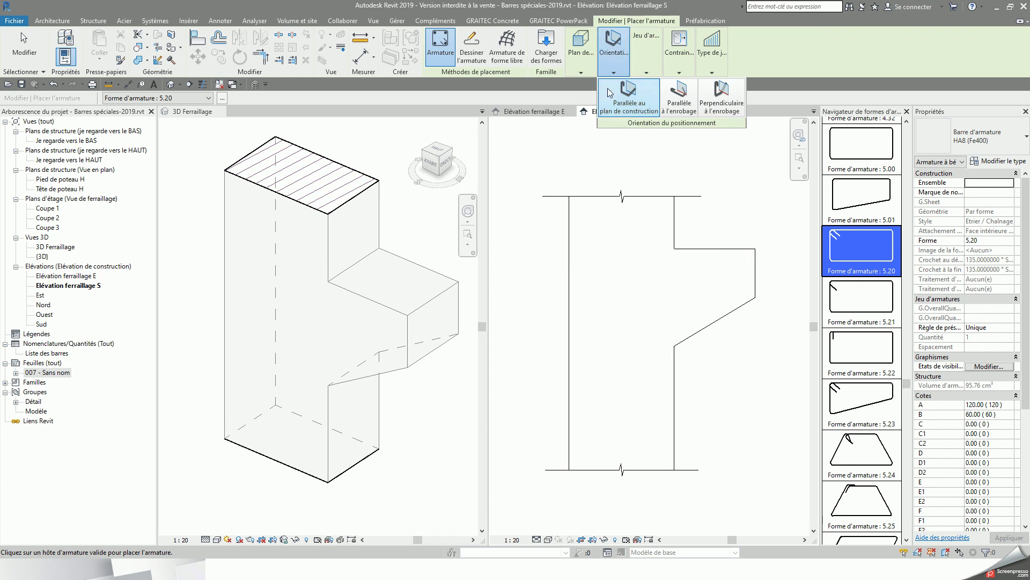
click(730, 109)
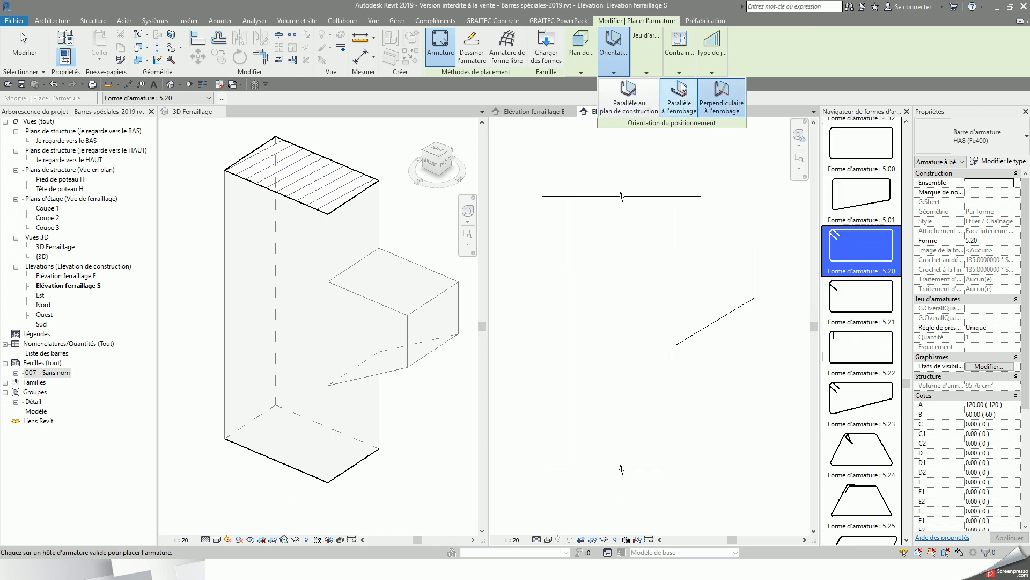
click(712, 70)
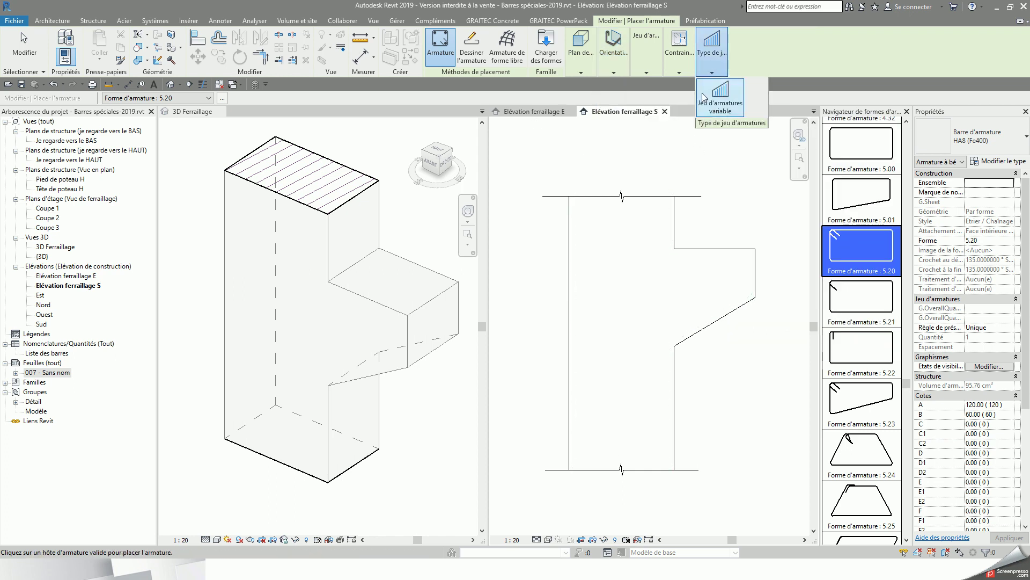
click(720, 100)
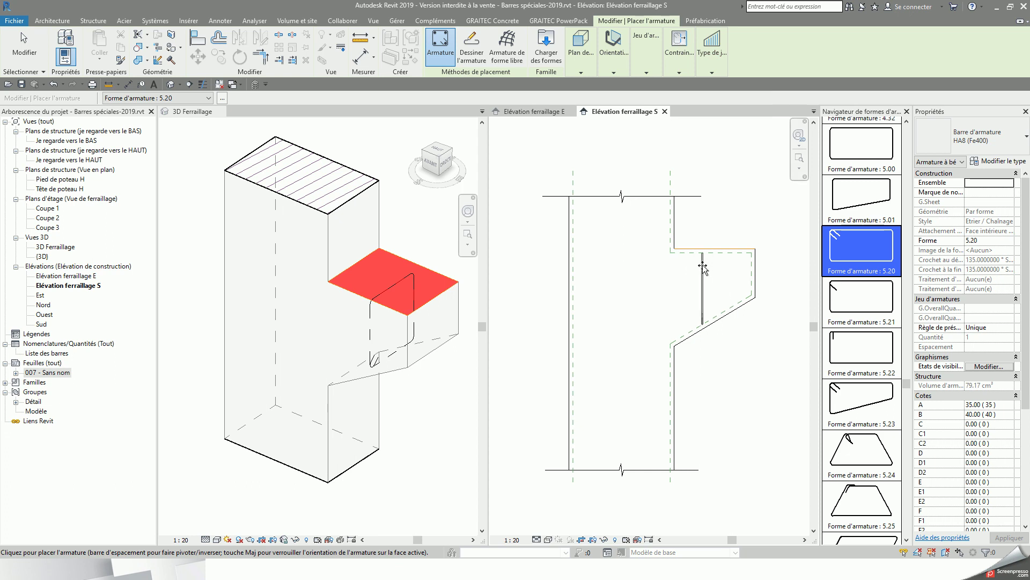
- Place one stirrup vertically across the corbel in the Elévation ferraillage S view
click(709, 268)
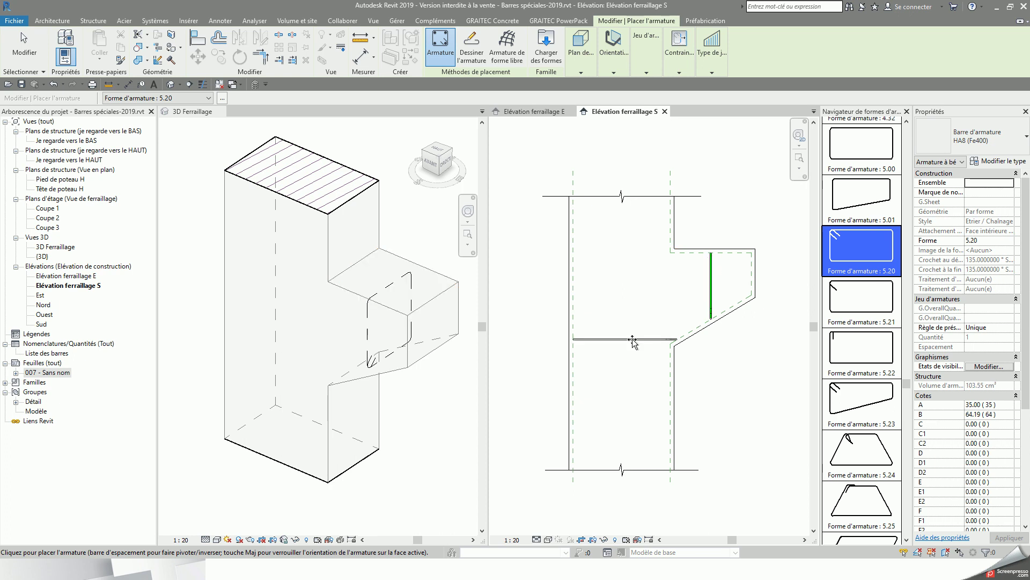
key(Escape)
key(Escape)
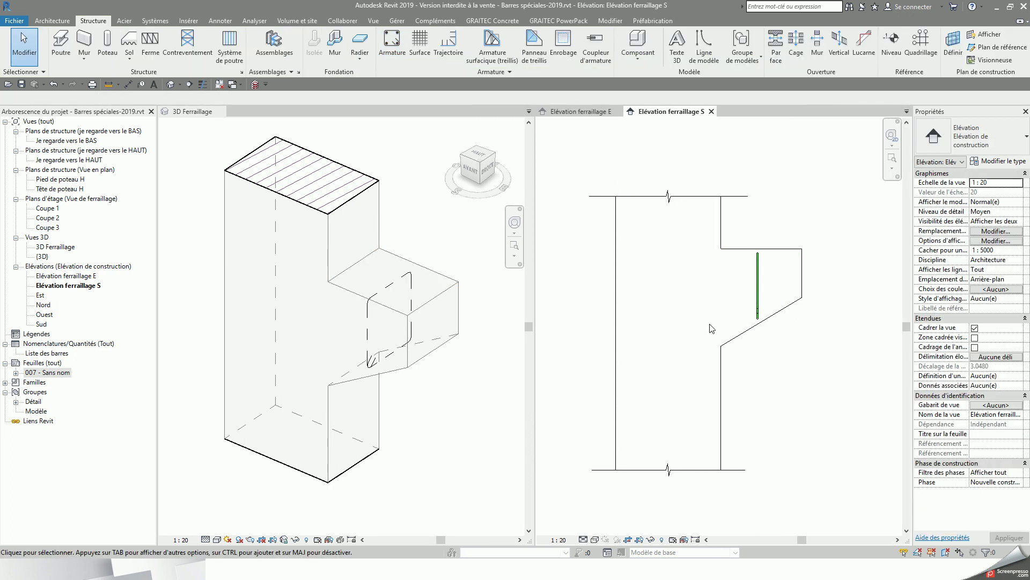
- Set the corbel stirrup's layout rule to Nombre fixe with a quantity of 4
click(758, 294)
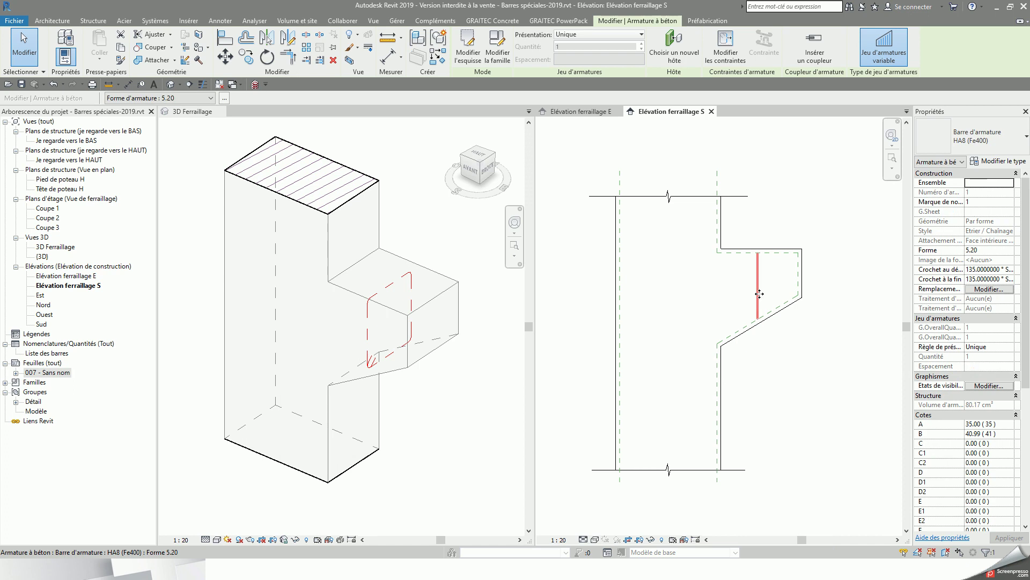
click(1013, 347)
click(926, 368)
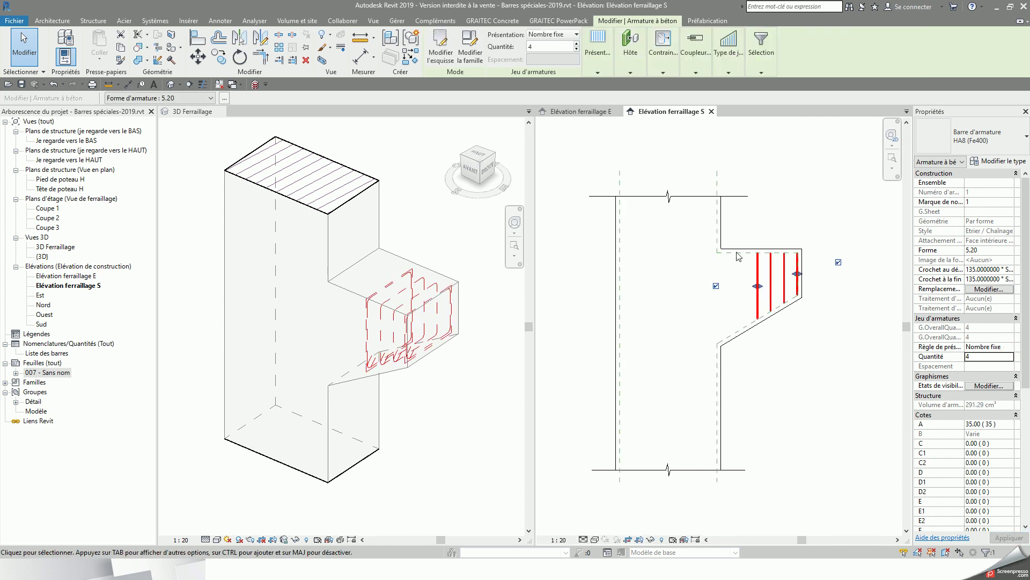
click(780, 220)
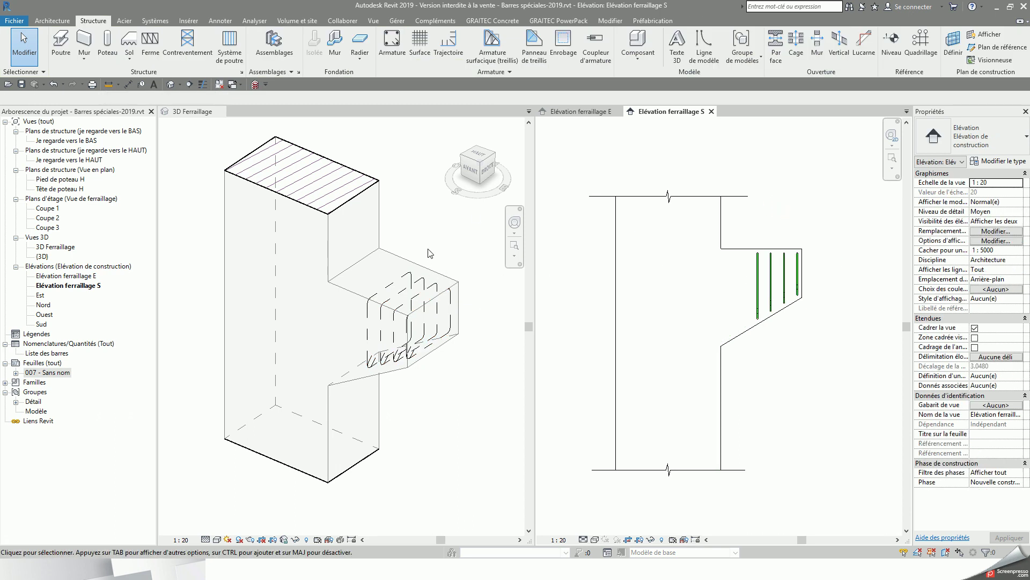
- Display the rebar in the 3D Ferraillage view as 3D solids with Fine detail level
click(376, 167)
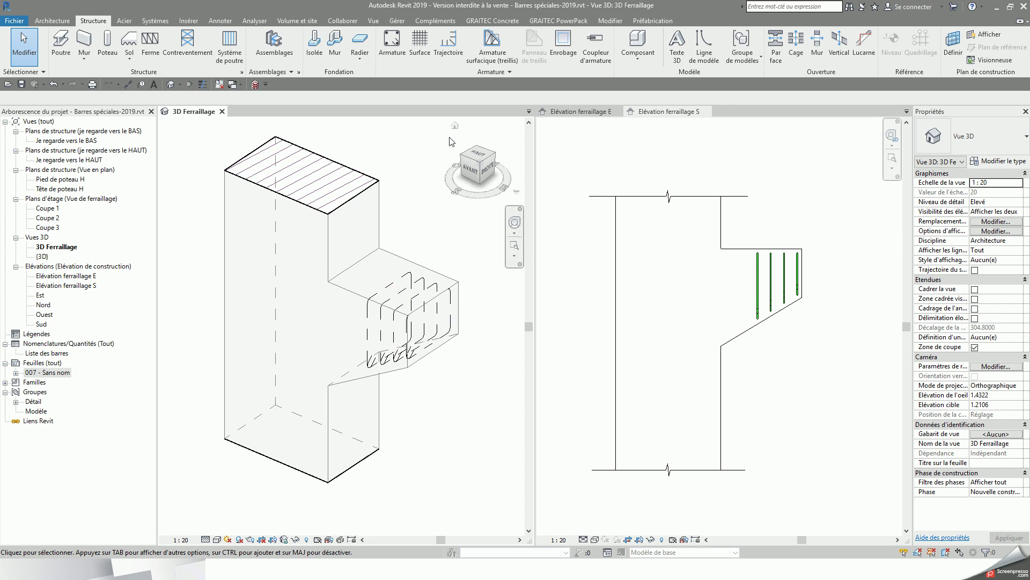
click(548, 21)
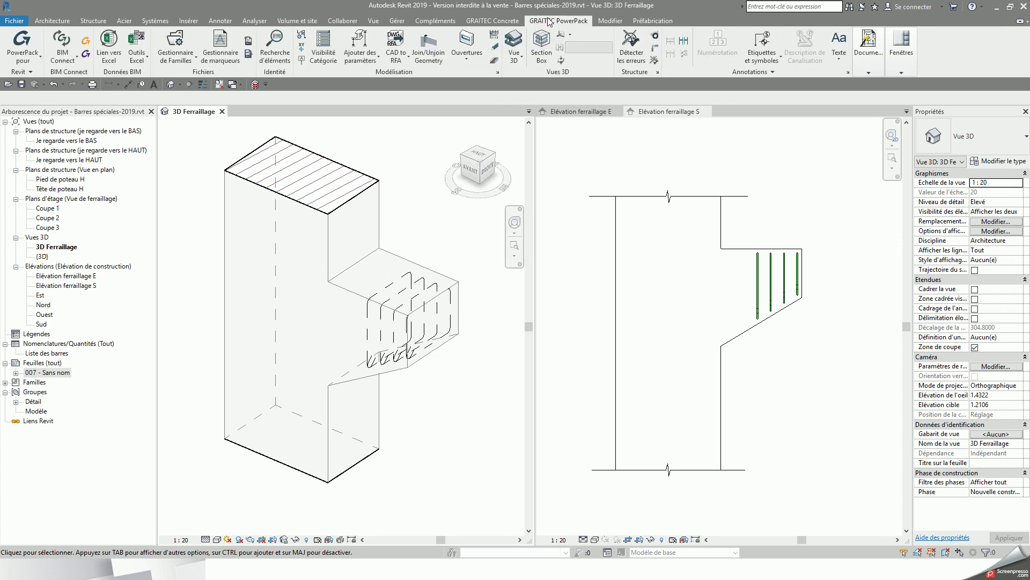
click(503, 22)
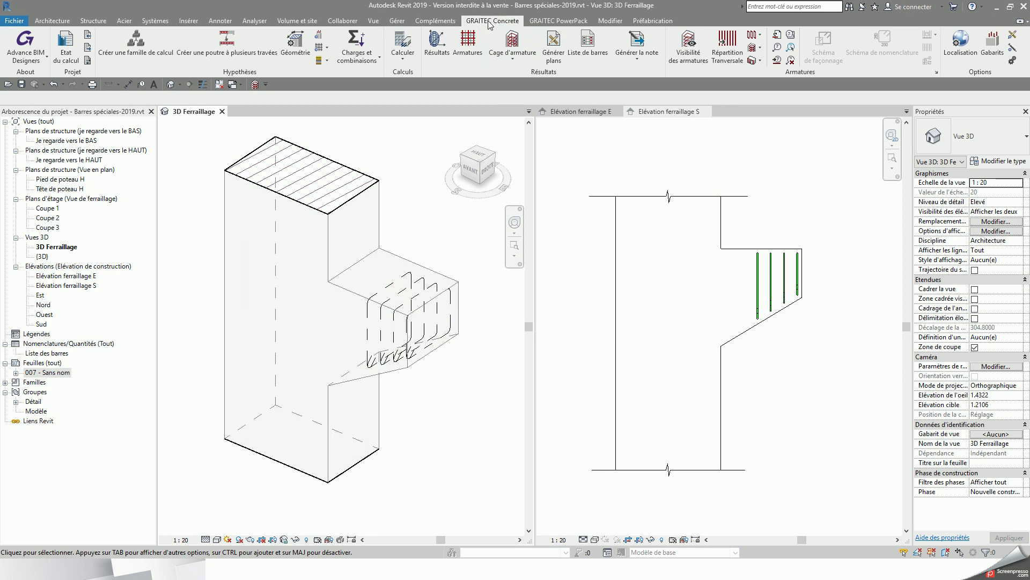
click(693, 57)
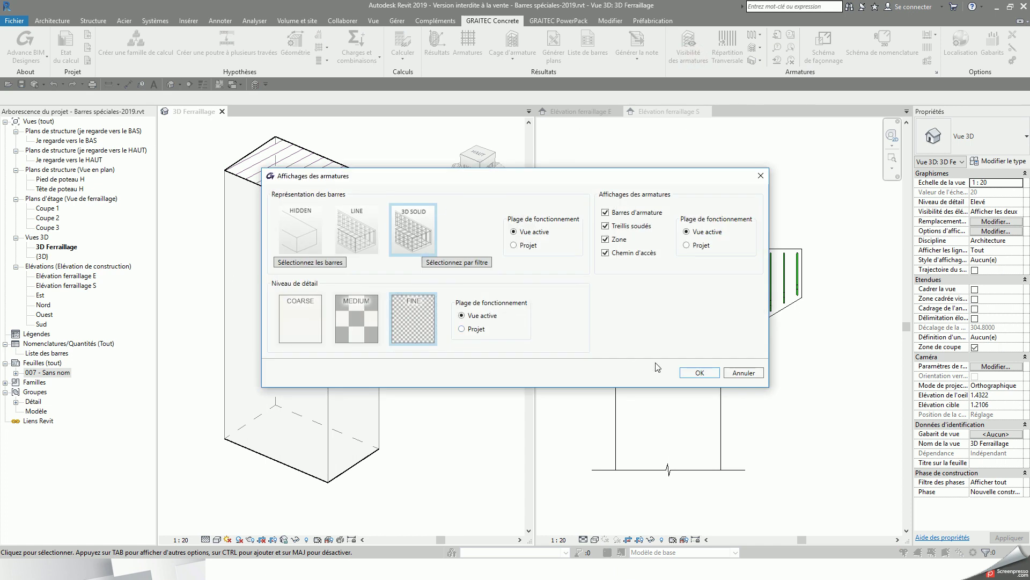
click(699, 373)
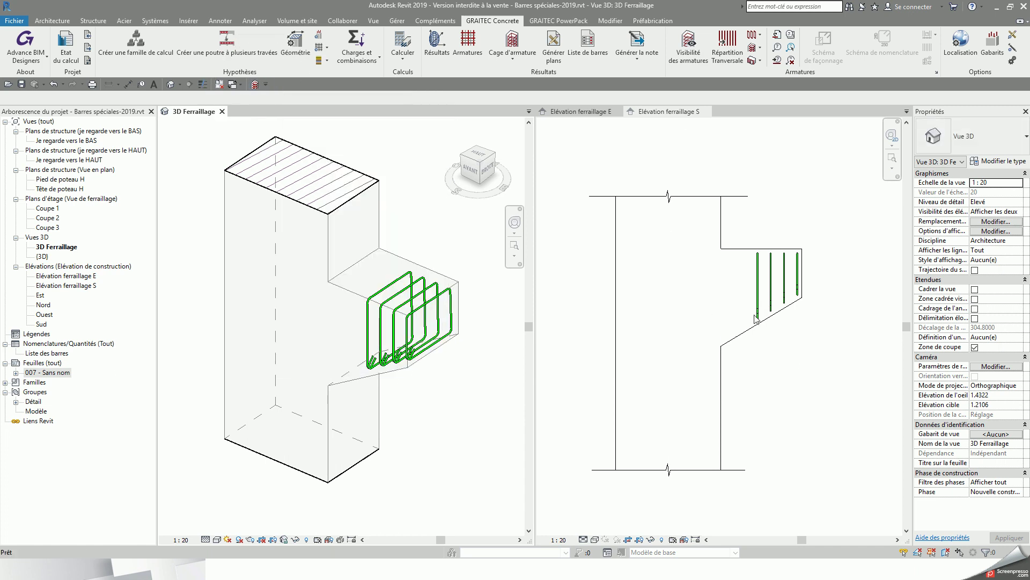
- Extend the inner end of the corbel stirrup set to the column face in Elévation ferraillage S
click(757, 298)
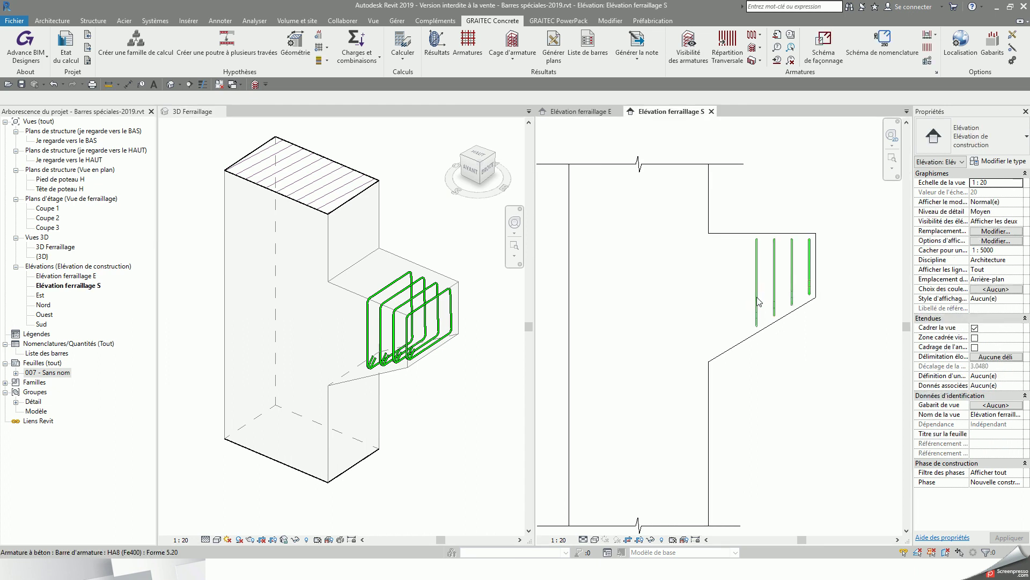
click(757, 298)
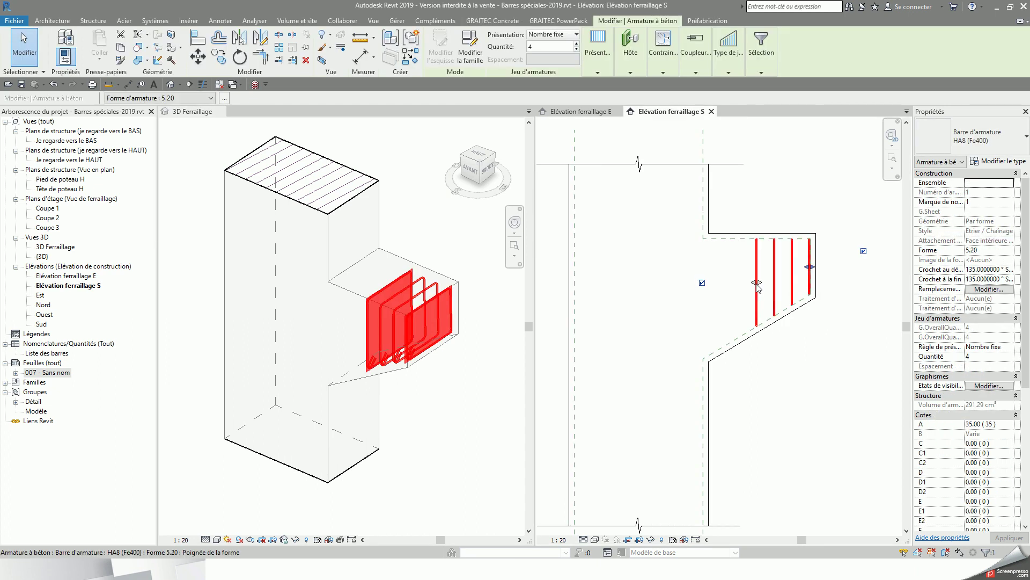
drag(757, 283, 713, 285)
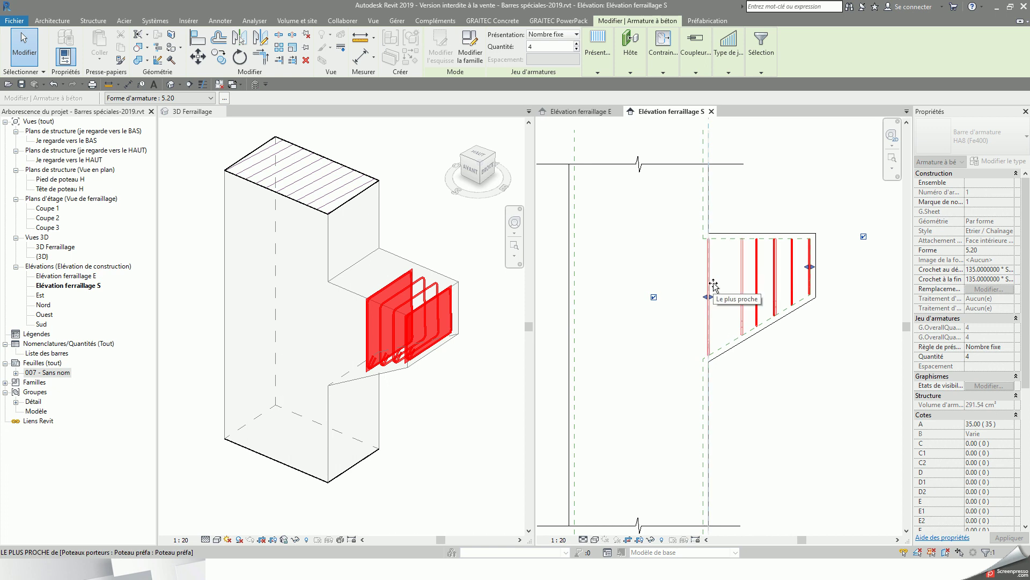
drag(713, 285, 713, 287)
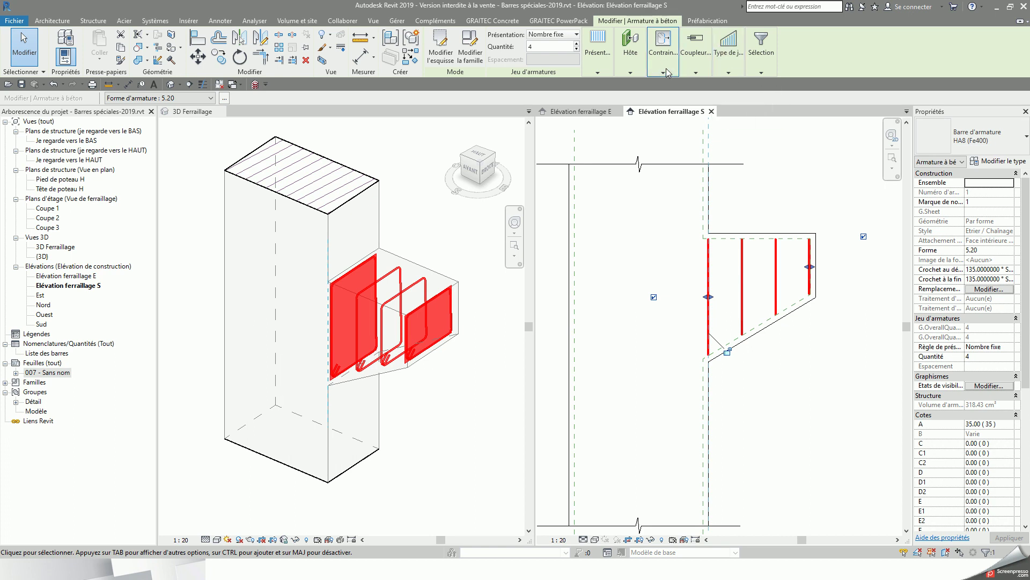
- Edit the stirrup set's constraints so its outermost bar is offset -0.06 m from the corbel's end face
mouse_move(663, 59)
click(667, 96)
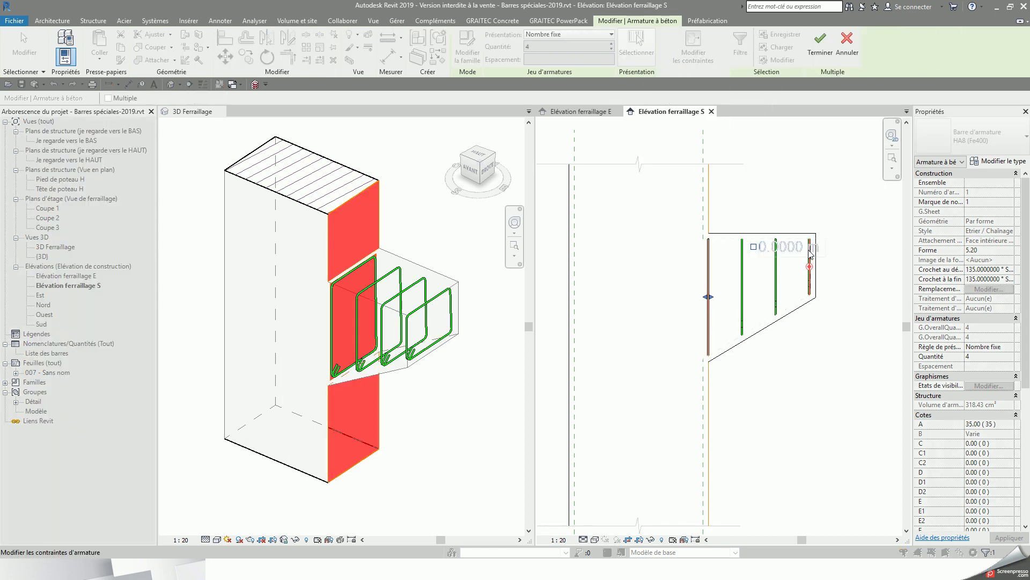
scroll(811, 254, down, 1)
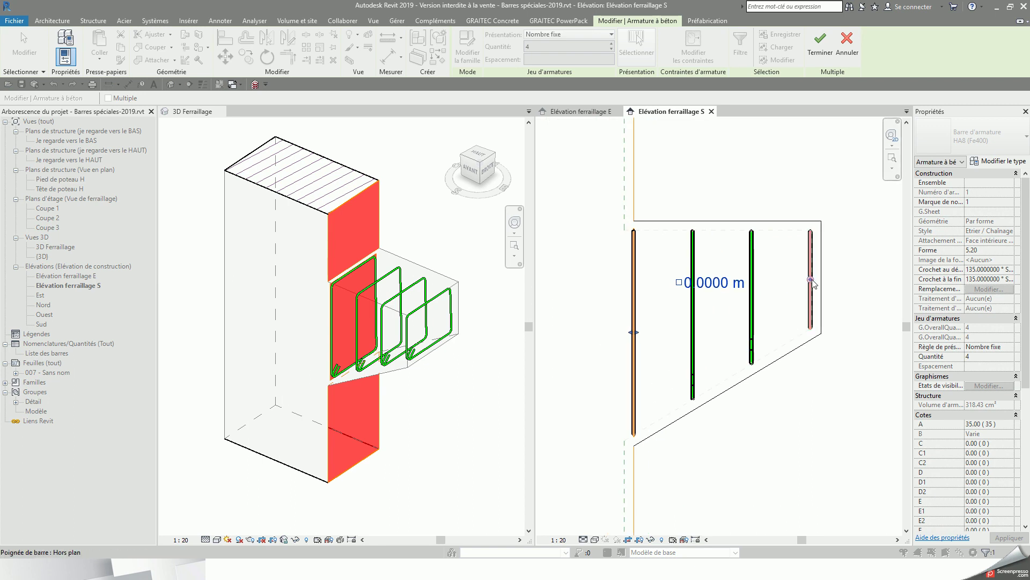
click(811, 280)
click(870, 232)
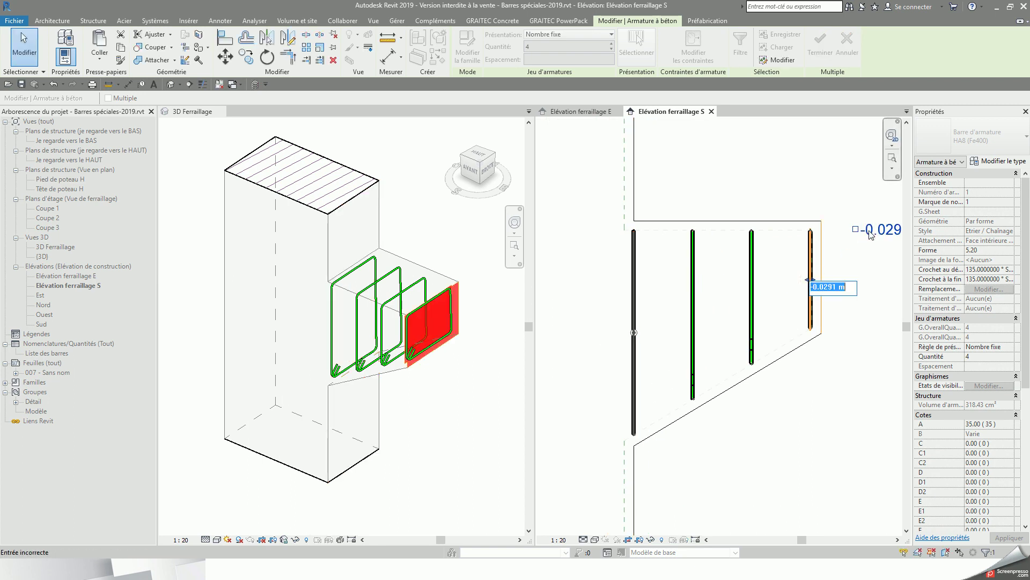
text(-.06)
key(Return)
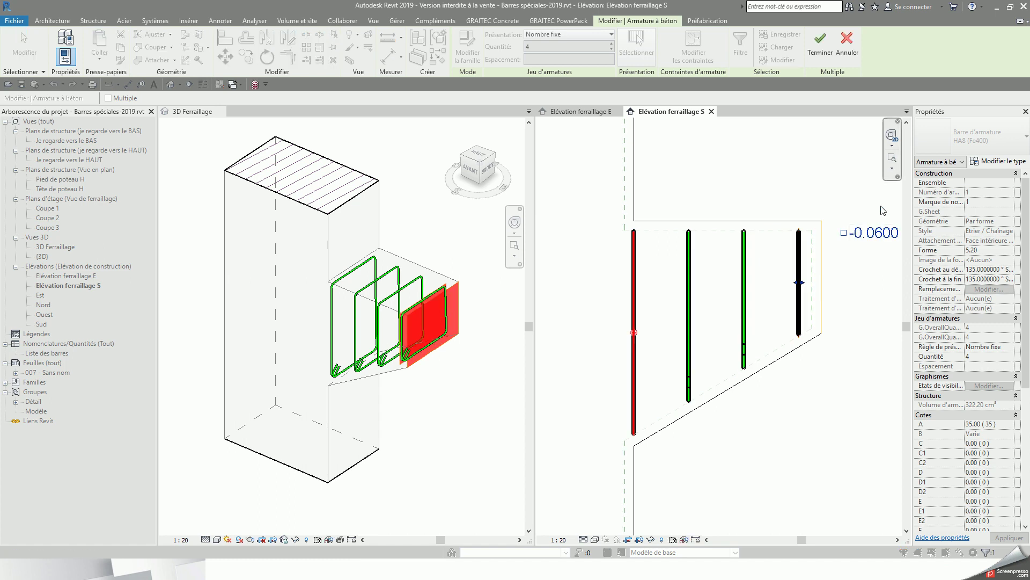
click(820, 38)
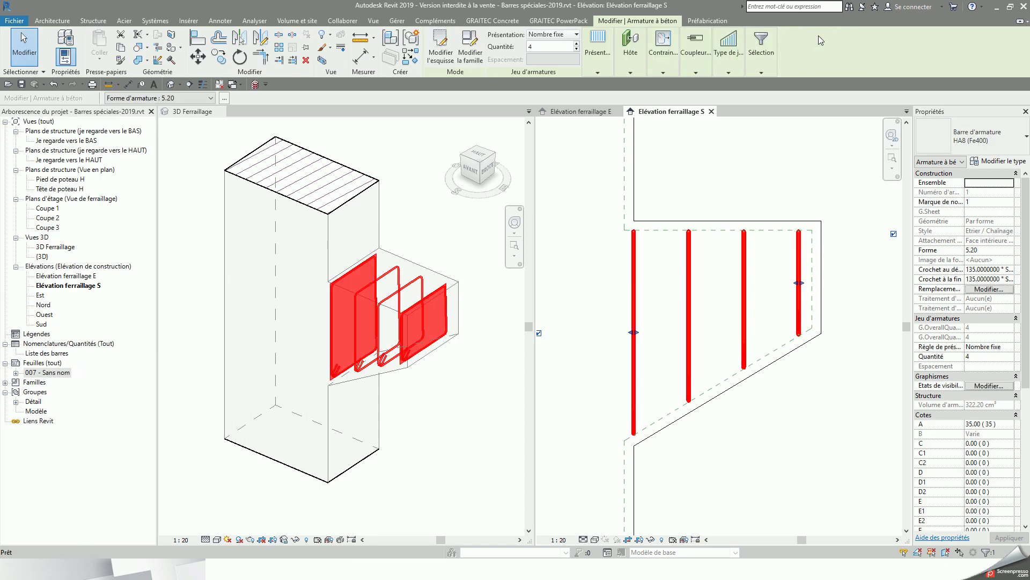
click(703, 208)
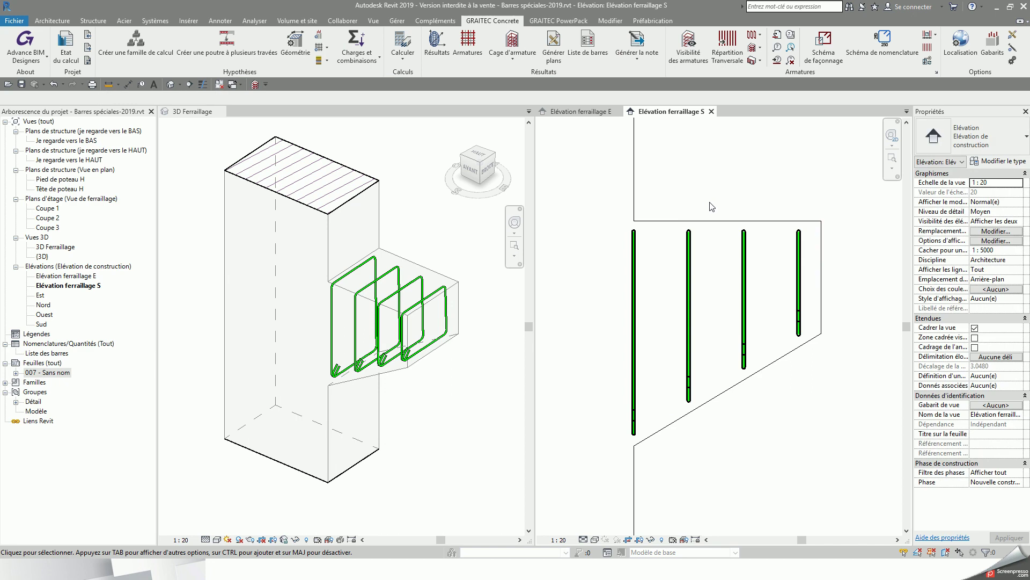
- Rotate the stirrup set in Elévation ferraillage E so its hooks sit in the upper left corner of the corbel
click(589, 113)
scroll(761, 285, up, 2)
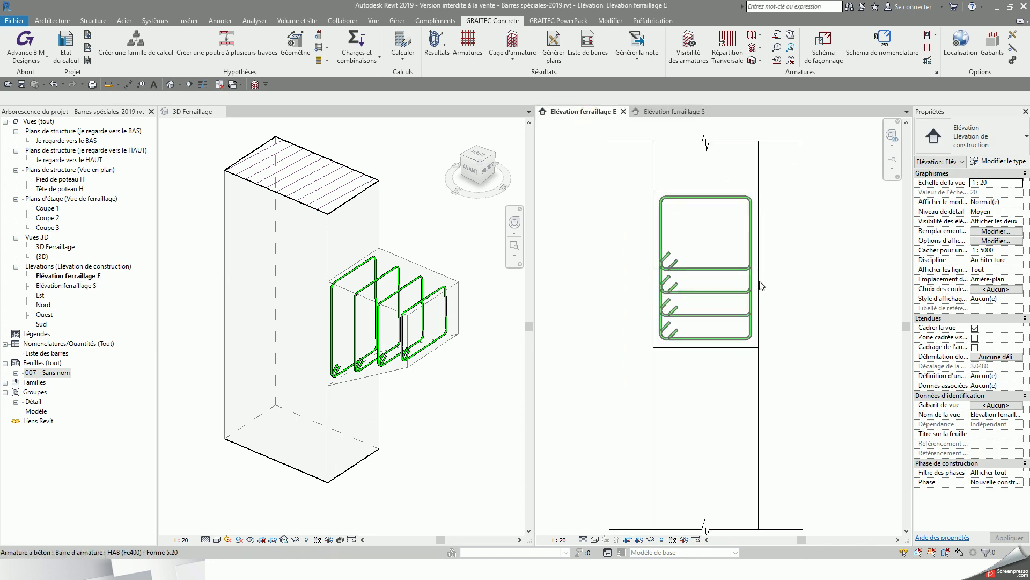
click(732, 268)
key(space)
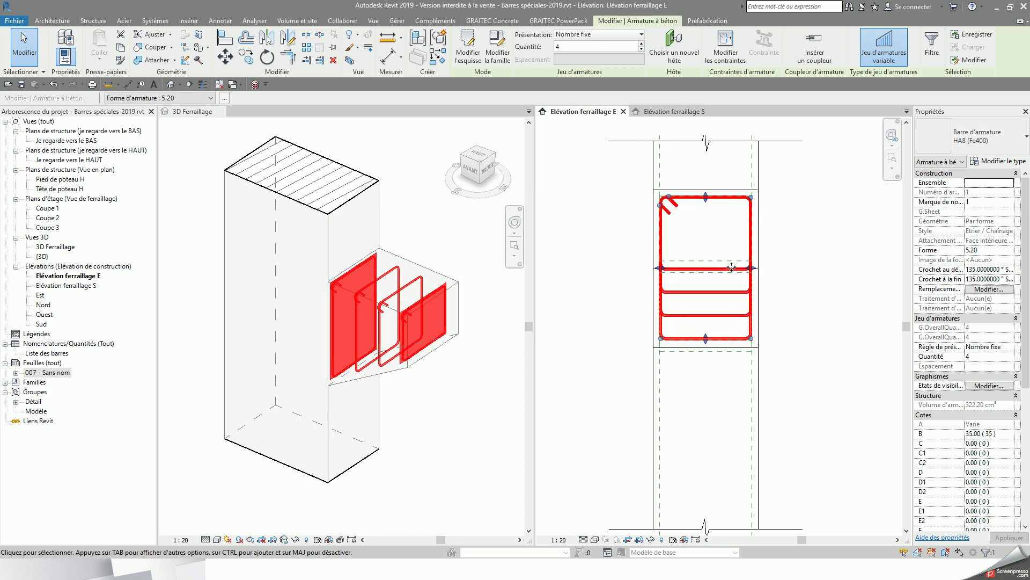
key(space)
key(space)
key(space)
key(space)
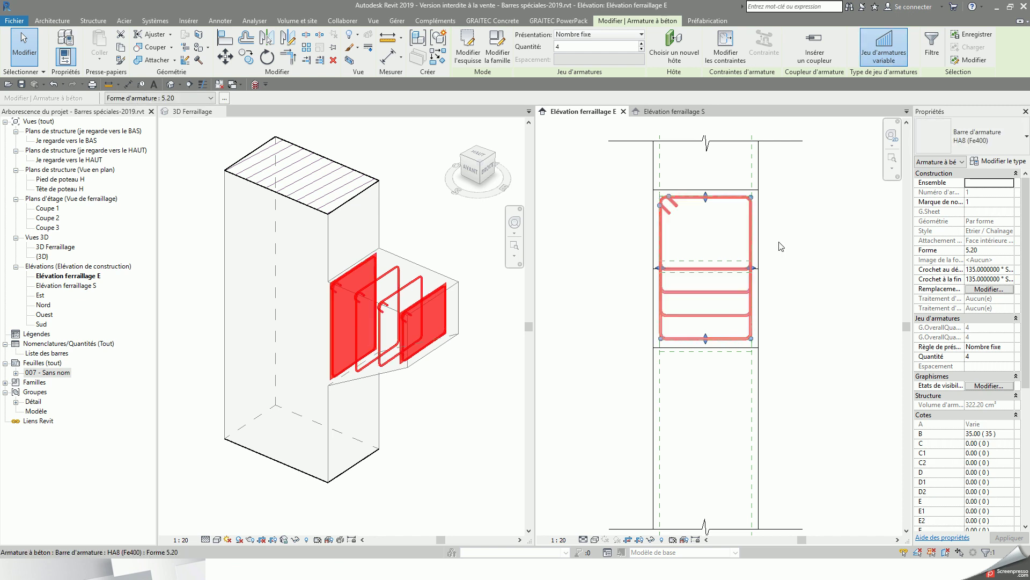
click(818, 262)
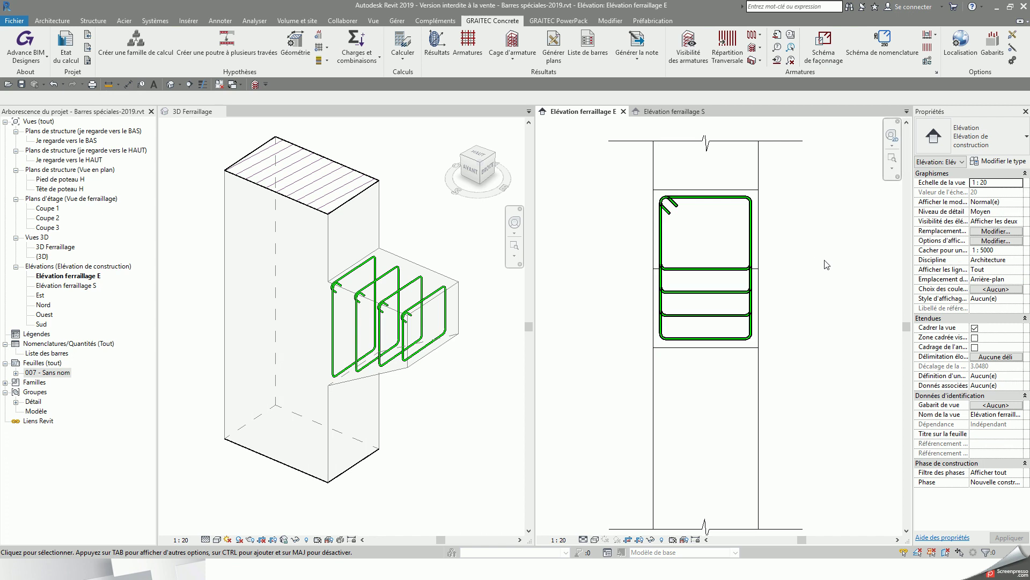
- Start a sketched rebar of type HA10 (Fe500) in Elévation ferraillage S, with the column as its host
click(671, 112)
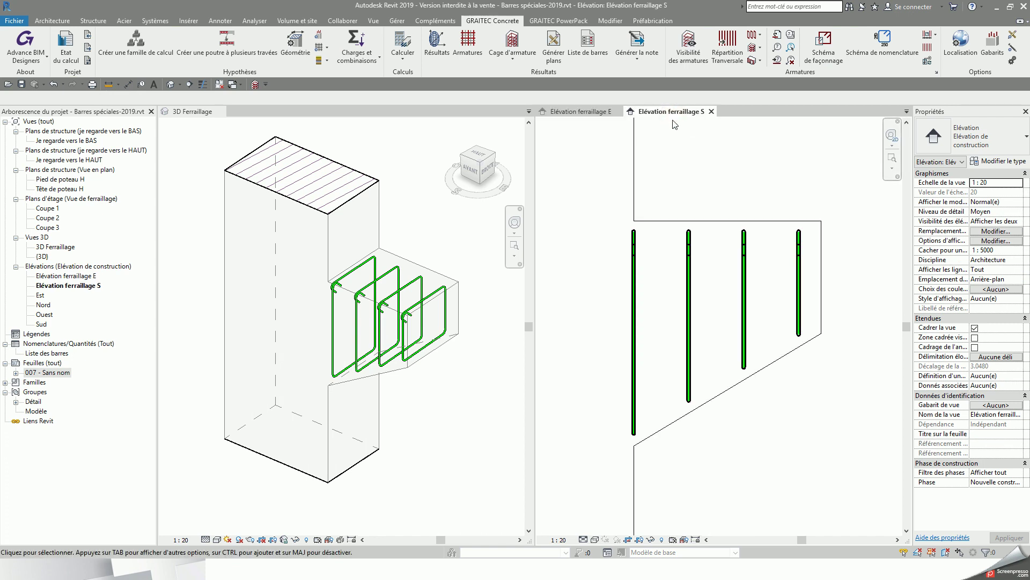
scroll(692, 140, down, 4)
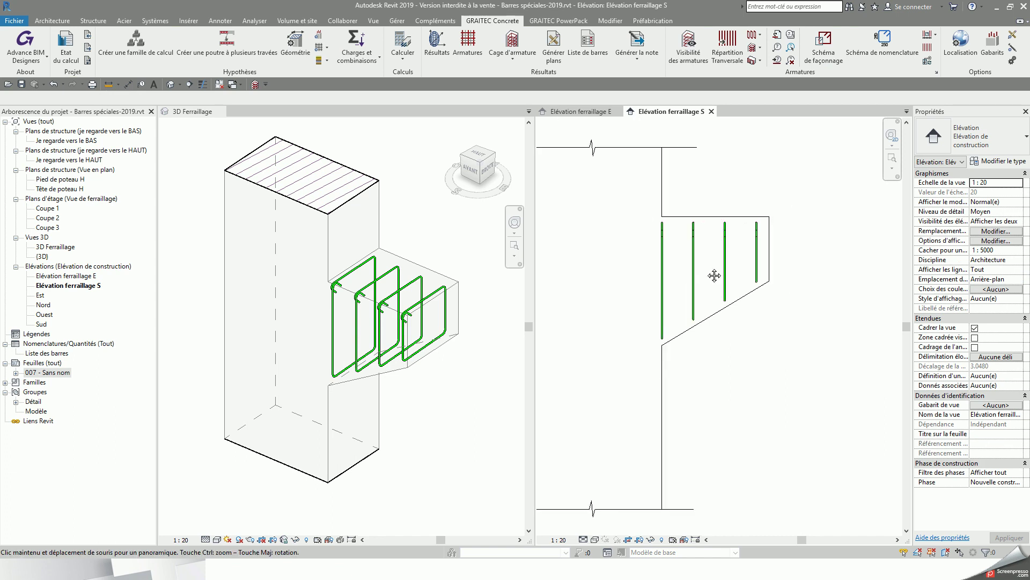
click(94, 21)
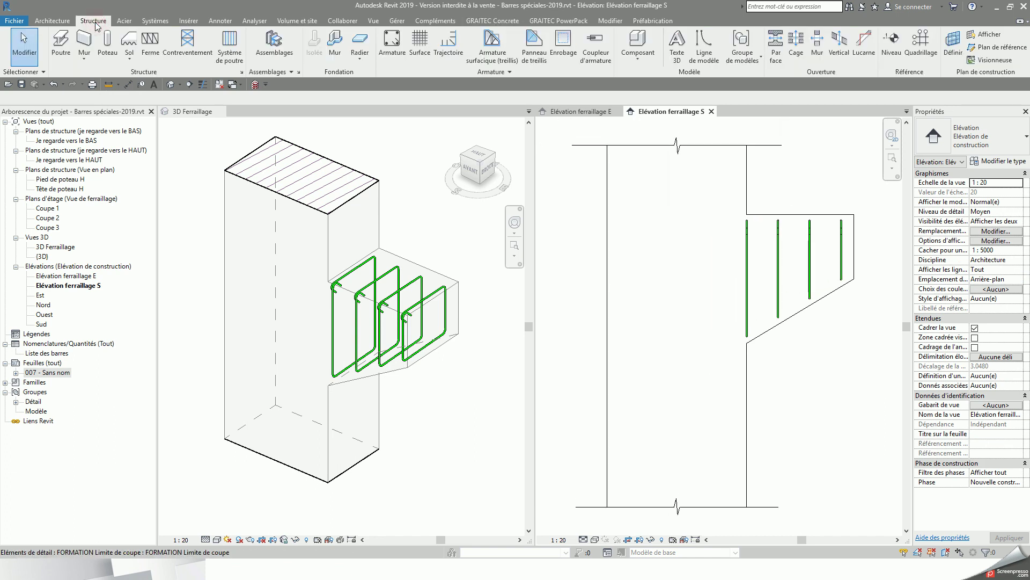
click(391, 42)
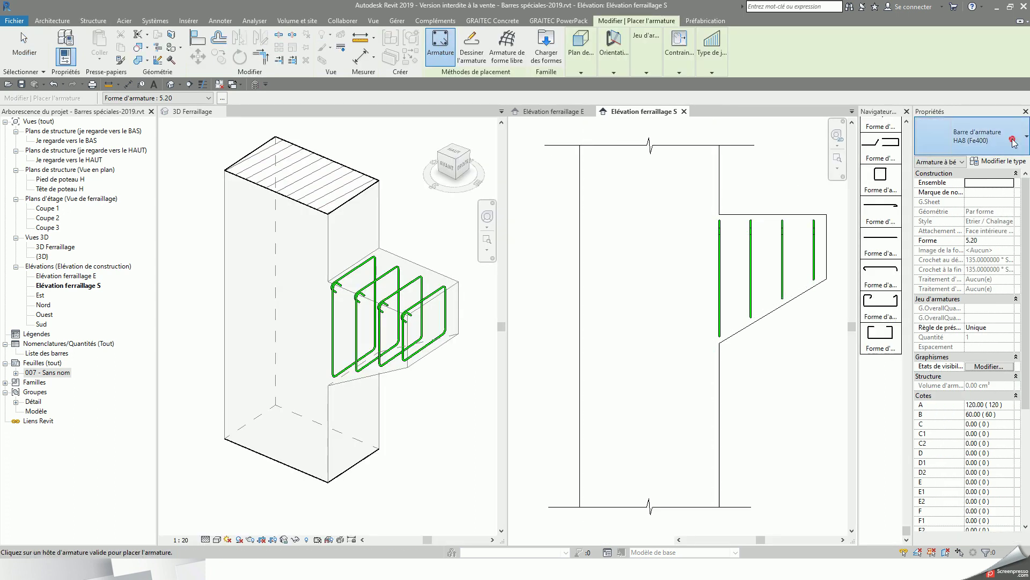
click(1002, 146)
click(976, 218)
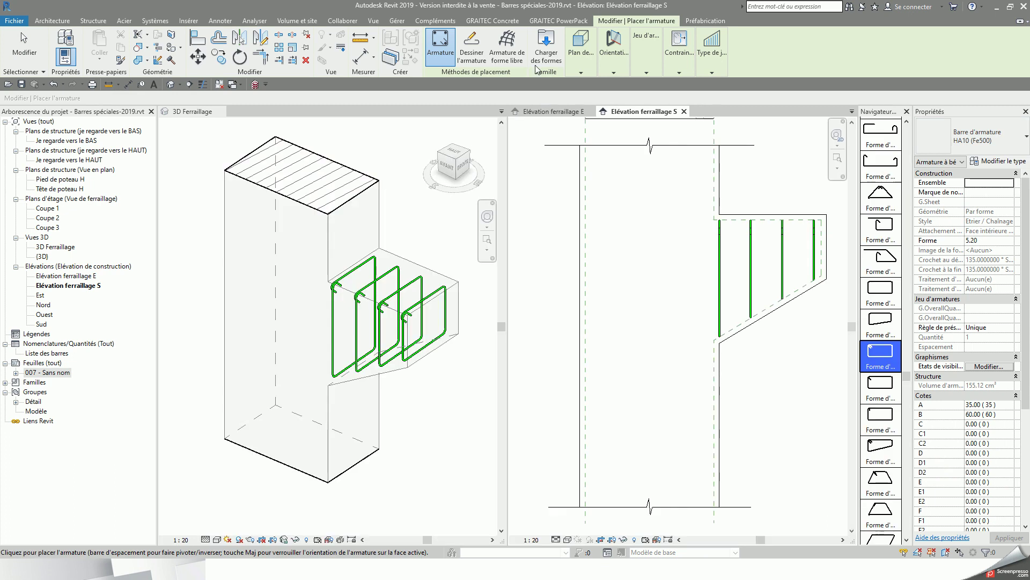
click(472, 46)
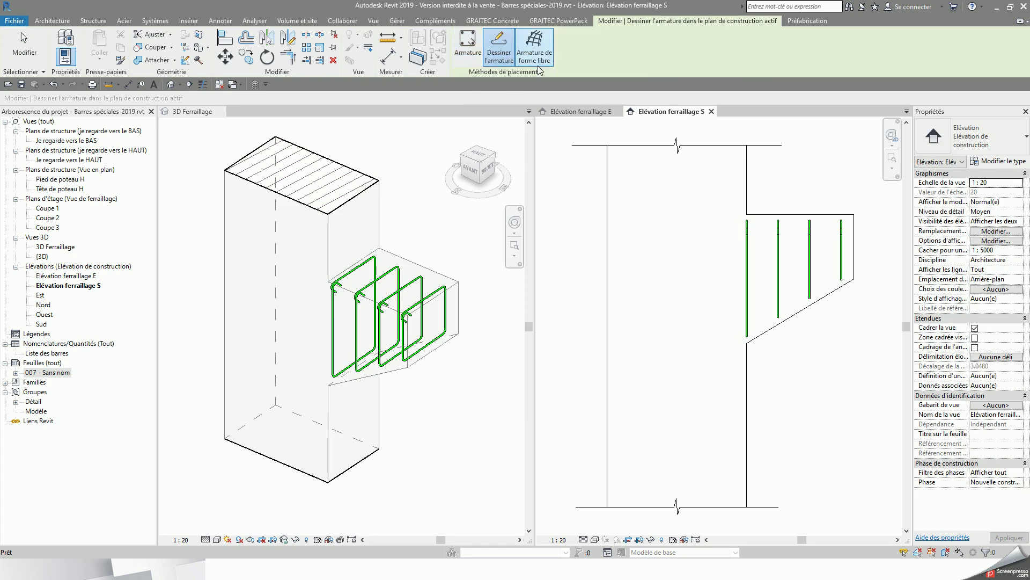
click(608, 240)
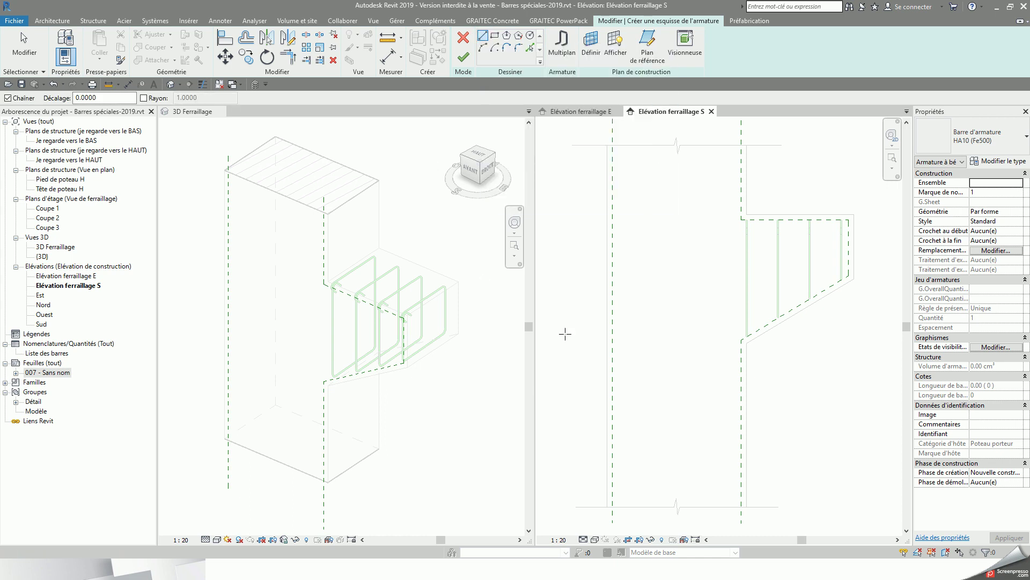
- Sketch the bar along the cover lines: corbel slope about 0.73 m, corbel end 0.27 m, top 1.10 m, down the column's far face 0.92 m
click(714, 356)
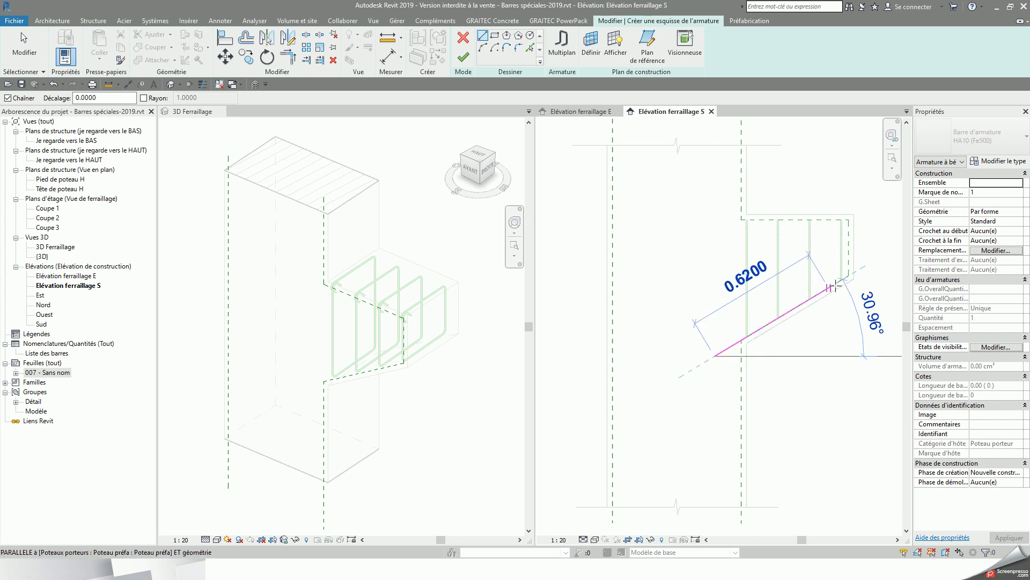
click(849, 276)
click(848, 220)
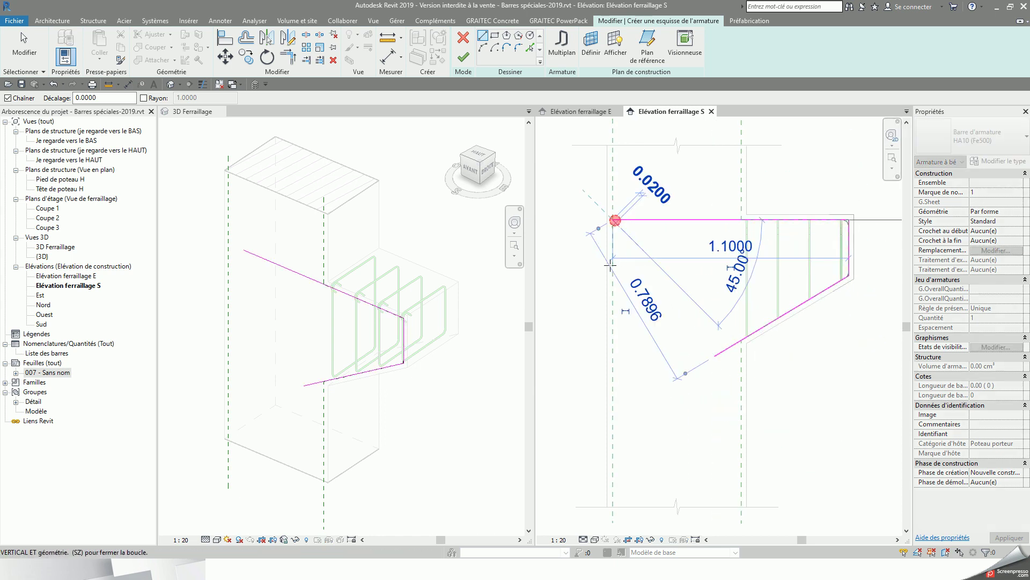
click(614, 220)
click(614, 415)
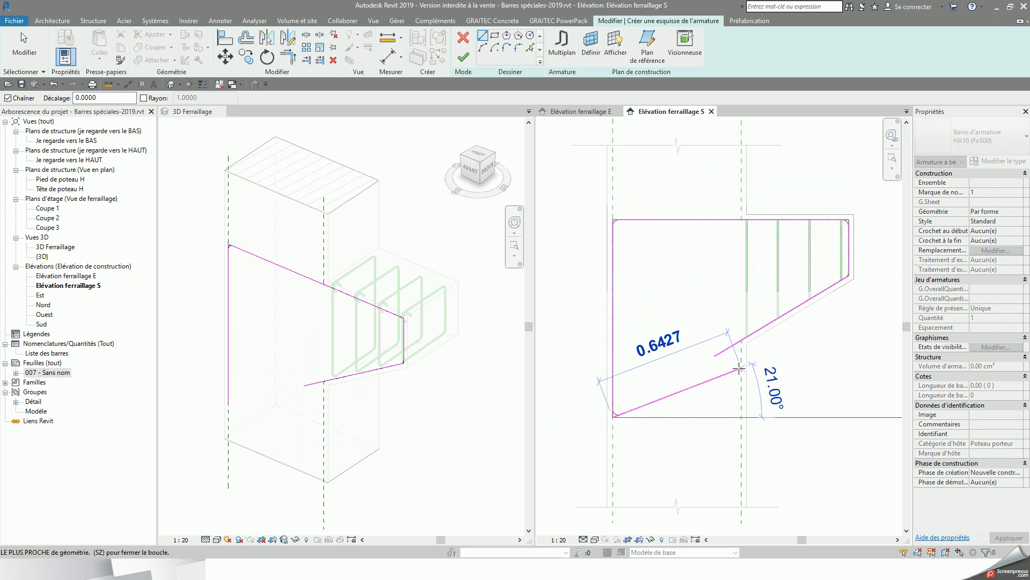
click(467, 60)
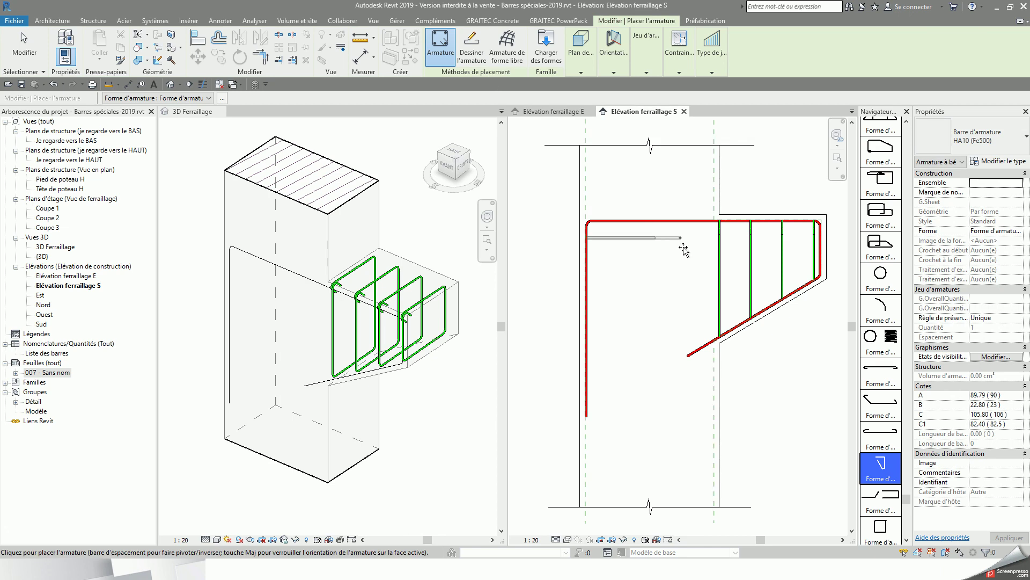
key(Escape)
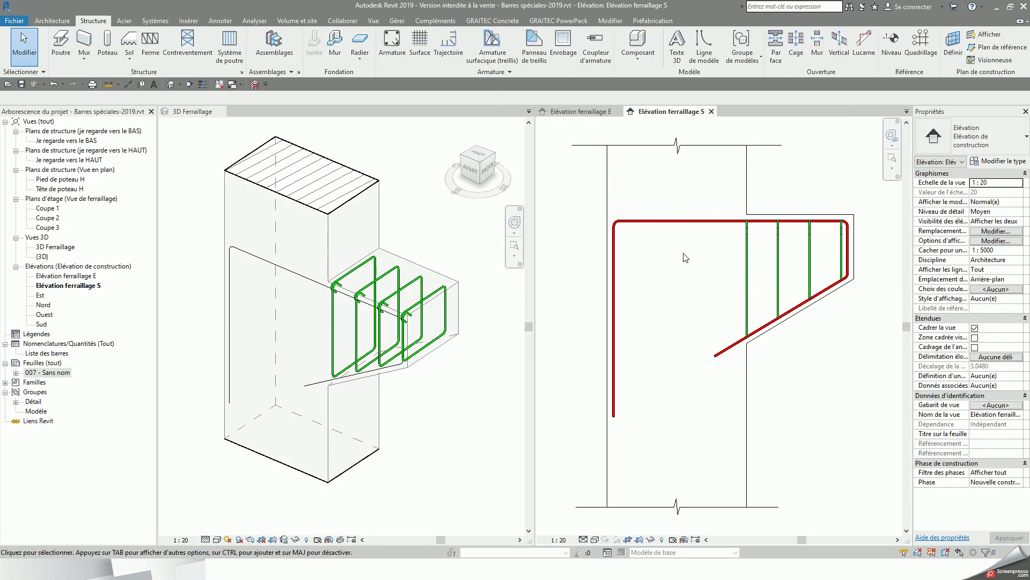
- Shift the sketched bar's top and sloped segments slightly inward so they run inside the corbel stirrups
click(683, 221)
scroll(717, 227, up, 5)
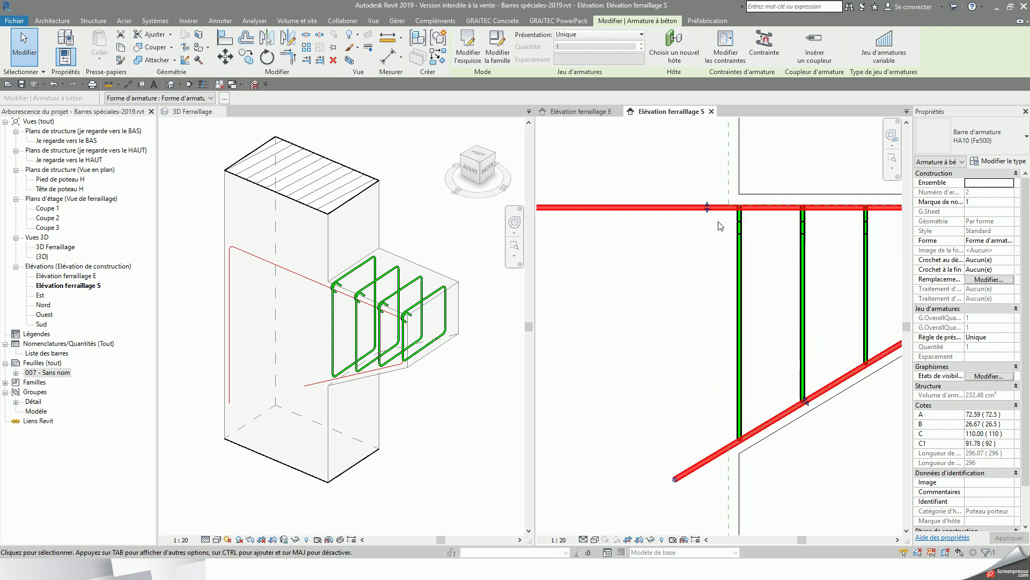
mouse_move(706, 208)
mouse_down()
mouse_move(711, 224)
mouse_move(712, 212)
mouse_up()
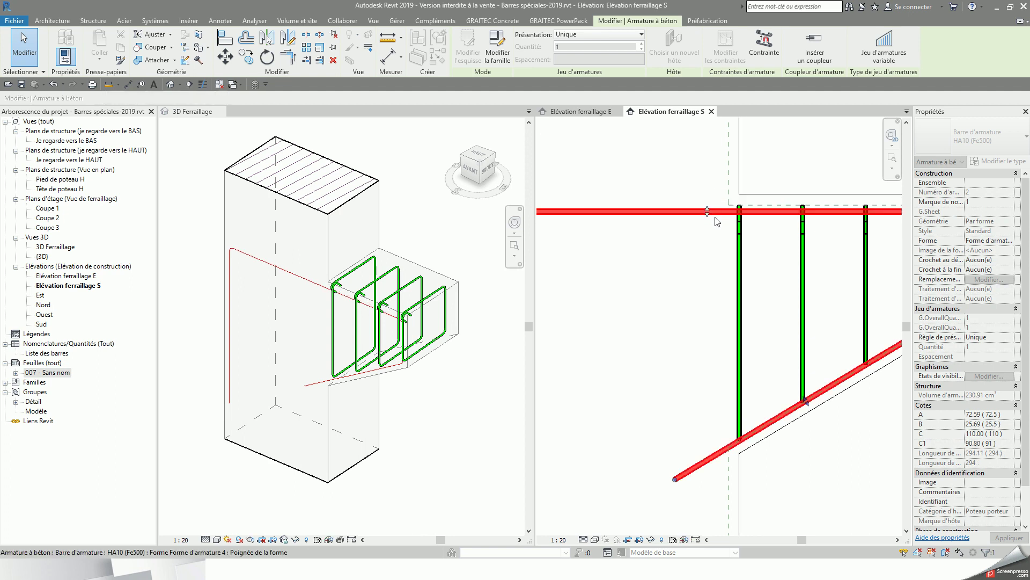
middle_drag(790, 327, 723, 312)
drag(742, 390, 738, 381)
- Set the corbel bar's dimension A to 80 cm and C1 to 120 cm
click(1000, 414)
click(1001, 414)
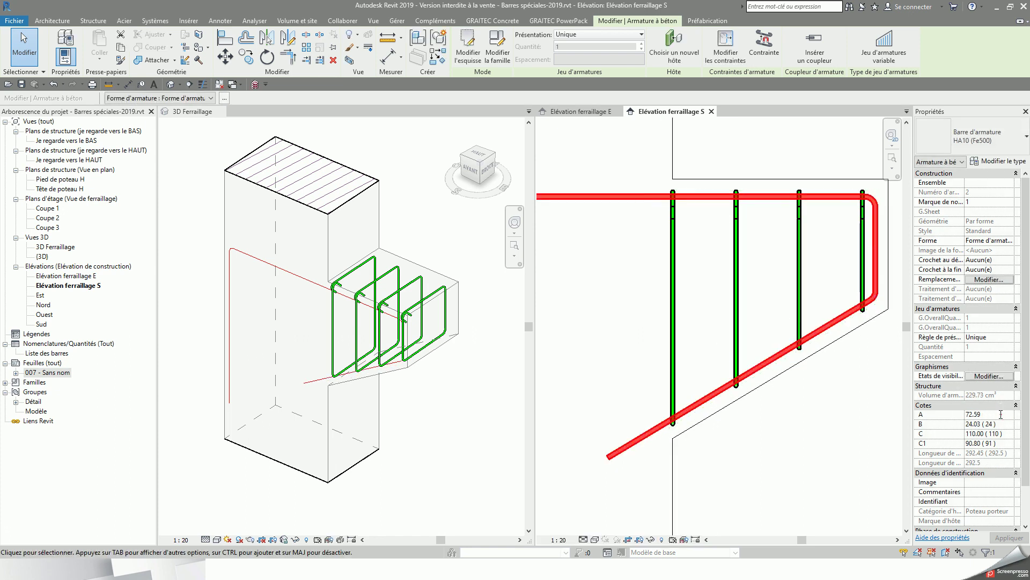
text(80.00 ( 80)
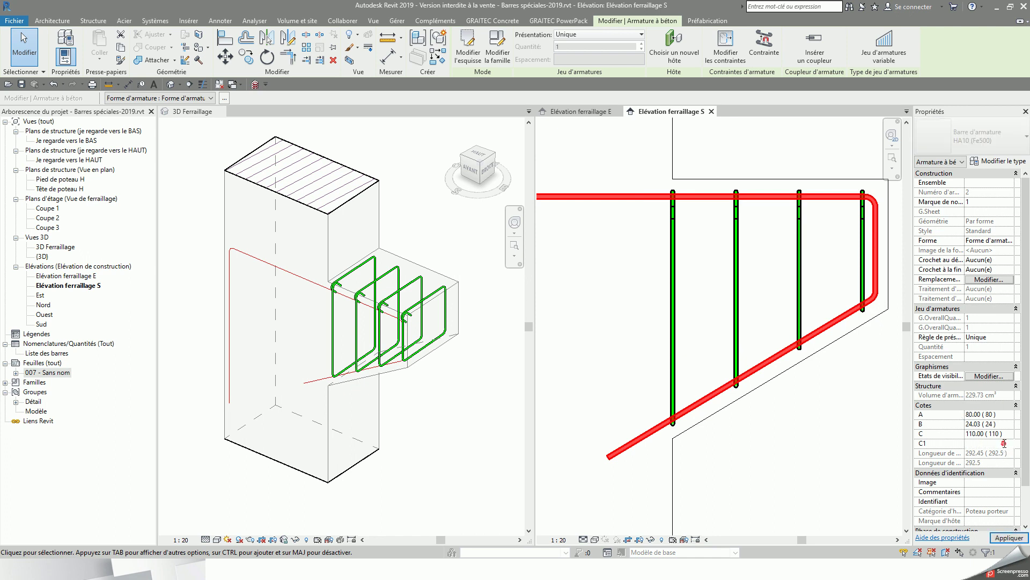
click(1004, 443)
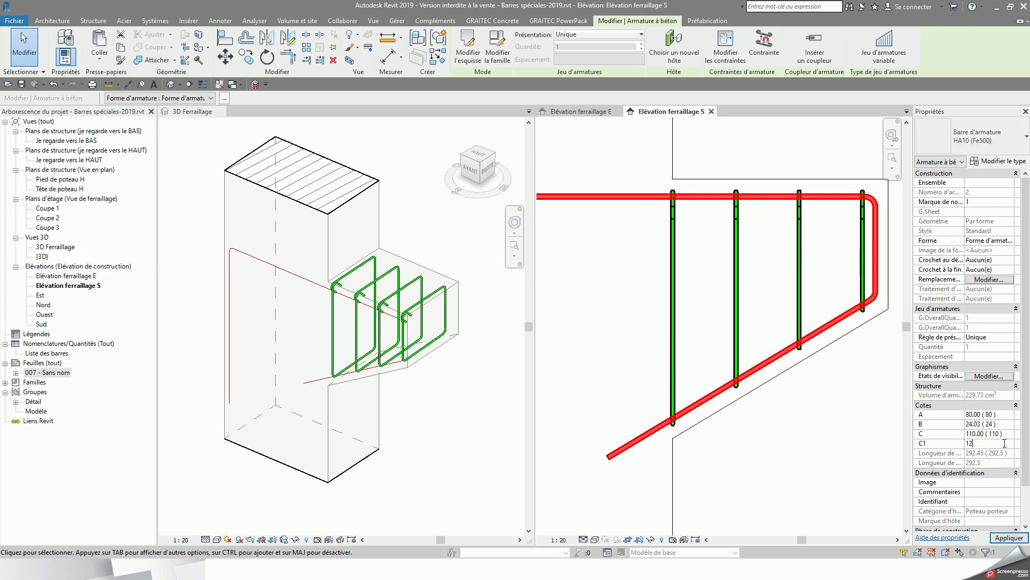
text(0)
key(Return)
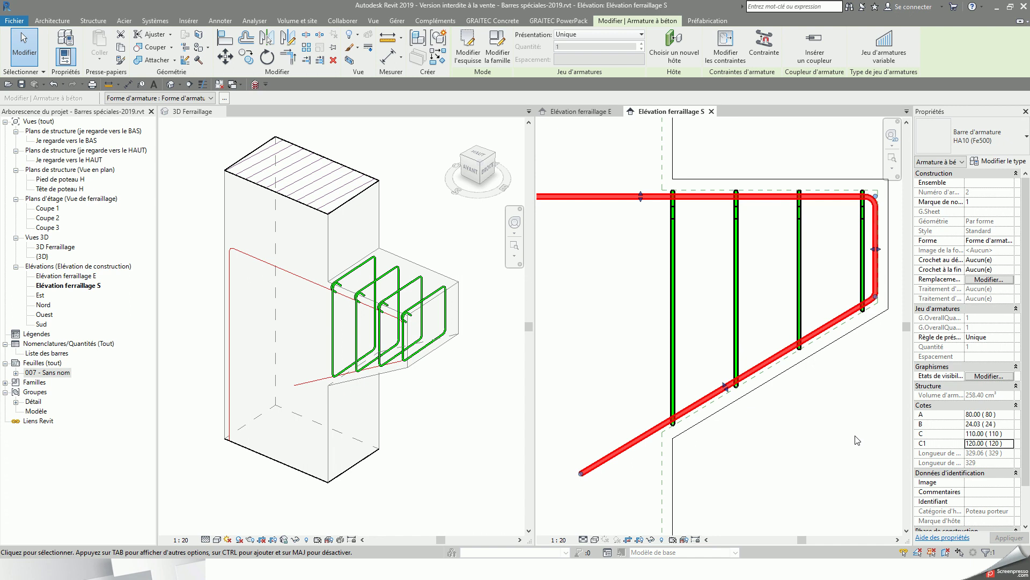
- Check the rounding method and increment for bar and segment lengths in the project's reinforcement settings
scroll(857, 440, down, 3)
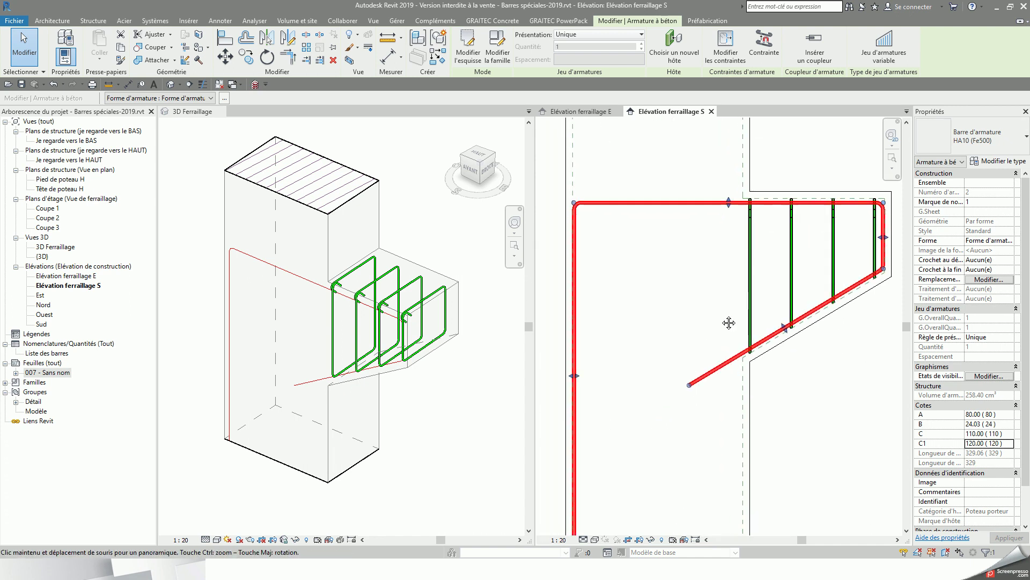
middle_drag(722, 317, 719, 290)
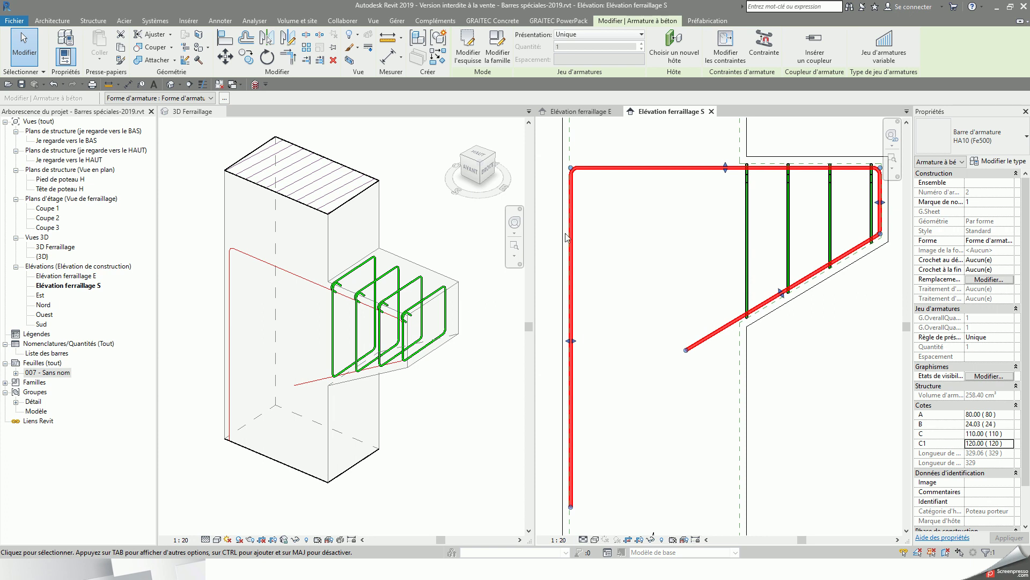
click(95, 21)
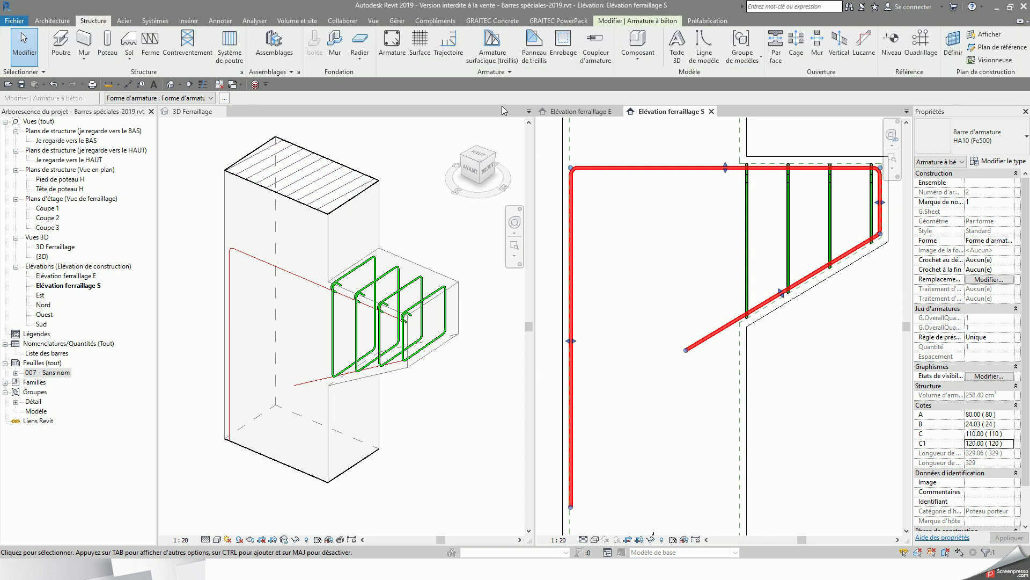
click(510, 72)
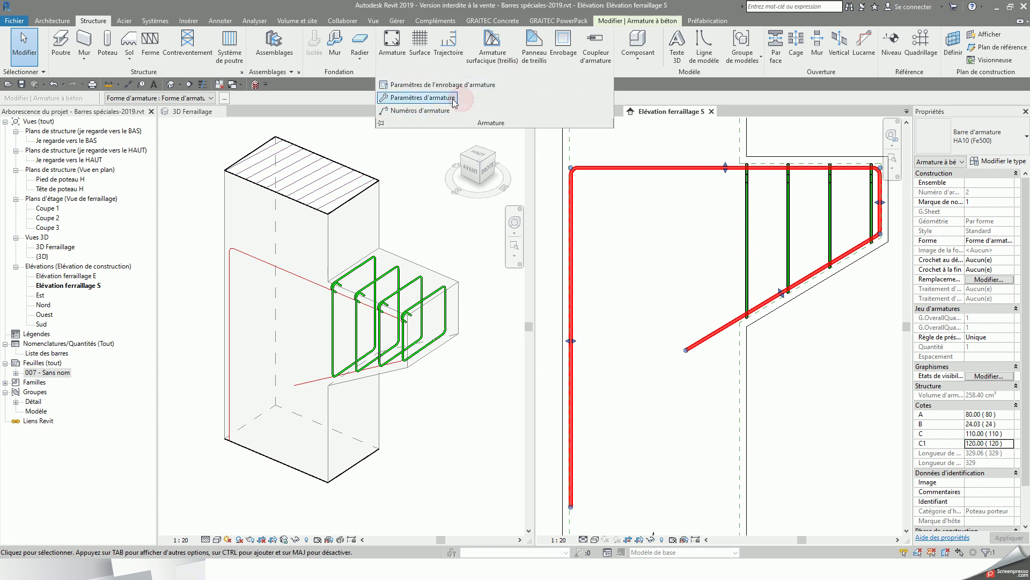
click(452, 99)
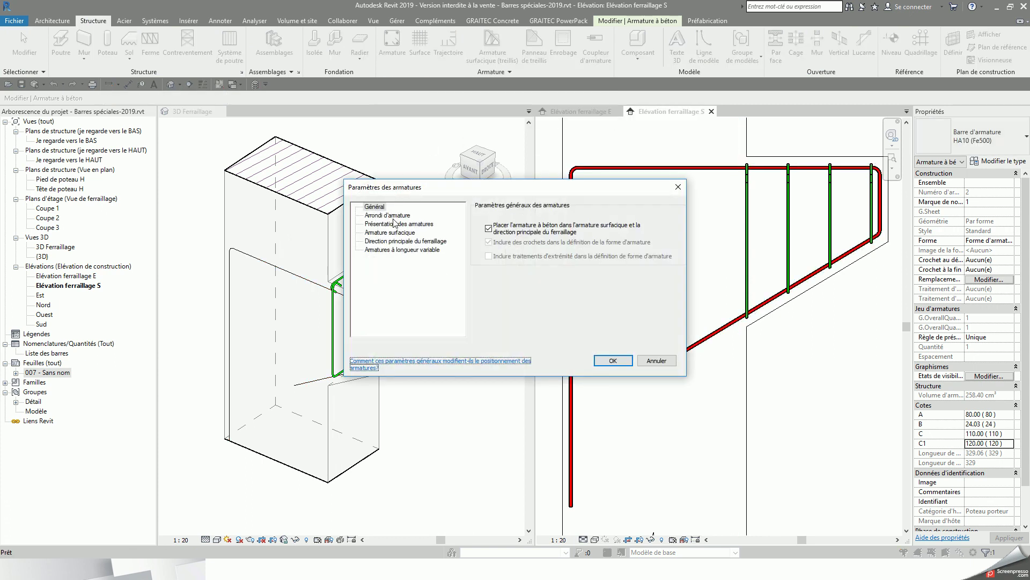
click(393, 215)
click(576, 235)
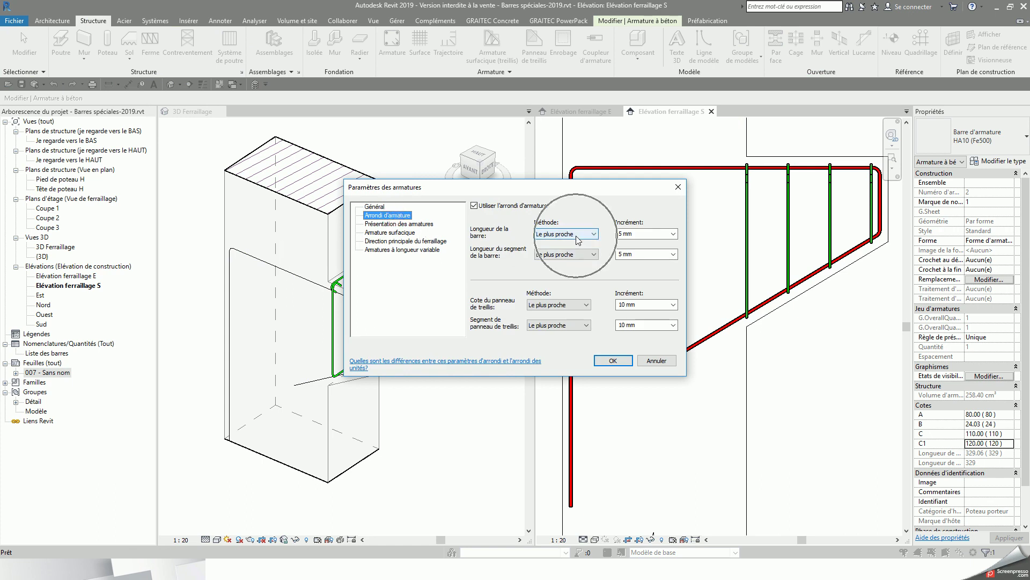
click(641, 233)
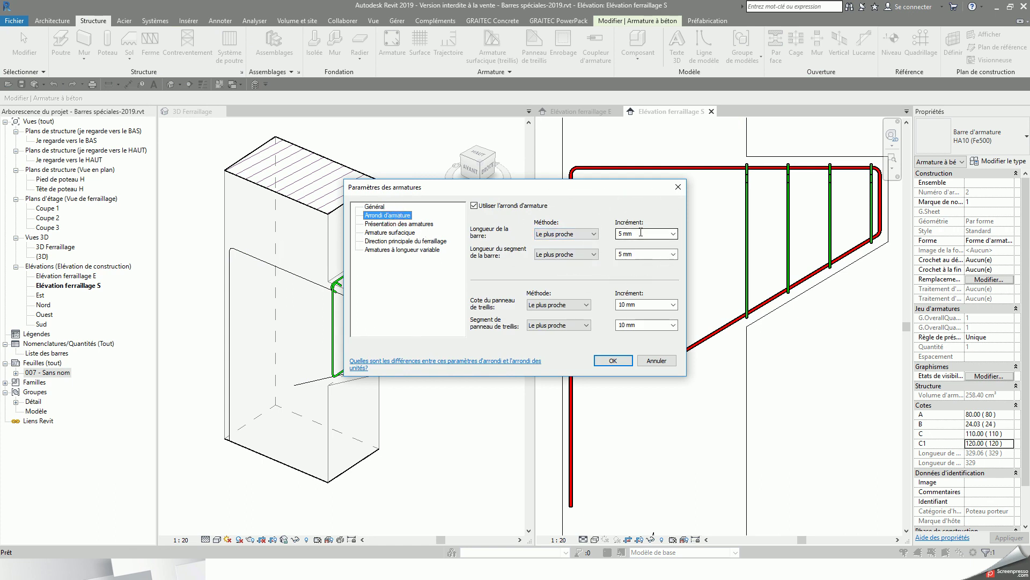
click(613, 360)
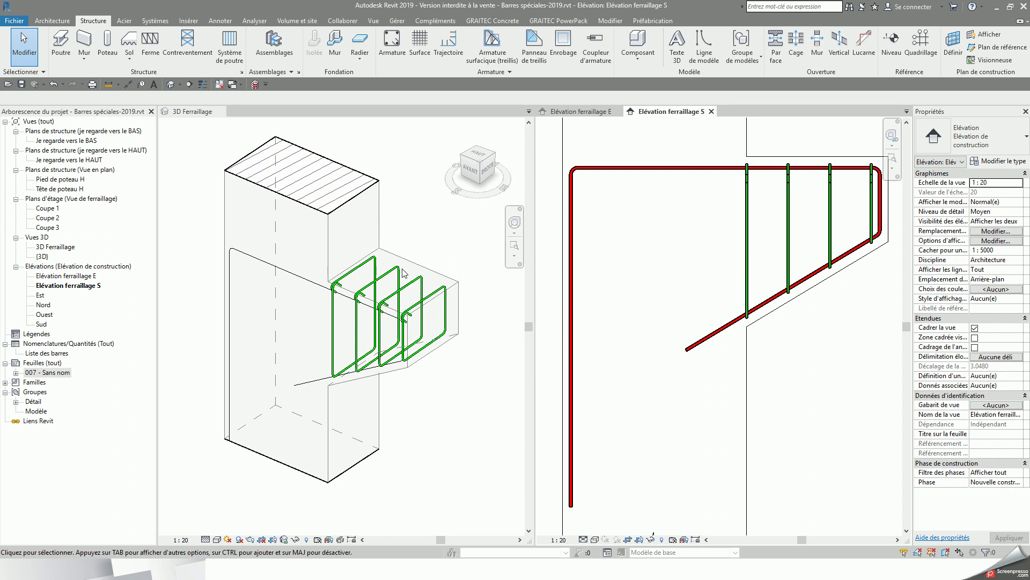
- Display the new corbel bar as a solid in the 3D Ferraillage view
click(330, 206)
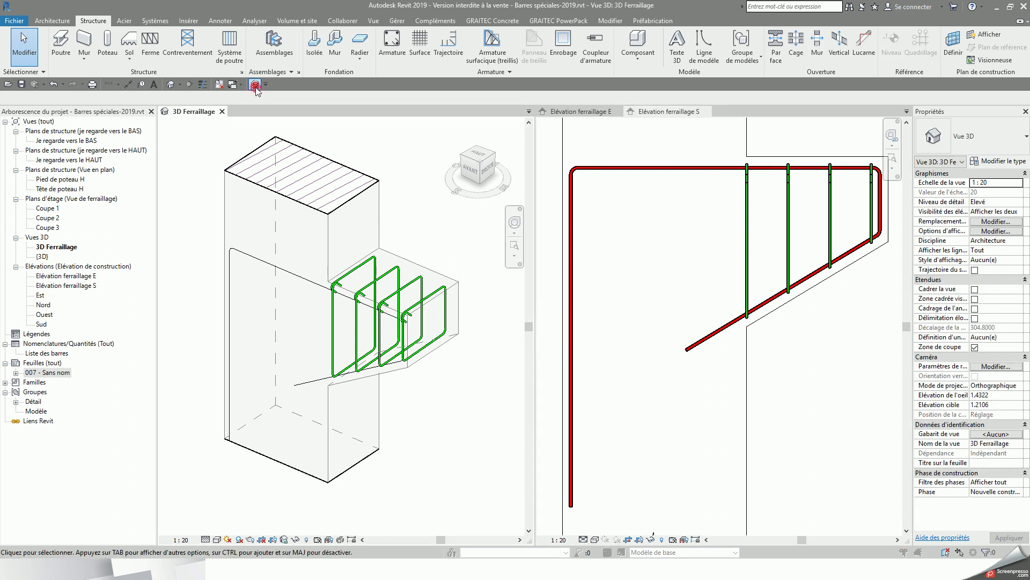
click(256, 85)
click(697, 374)
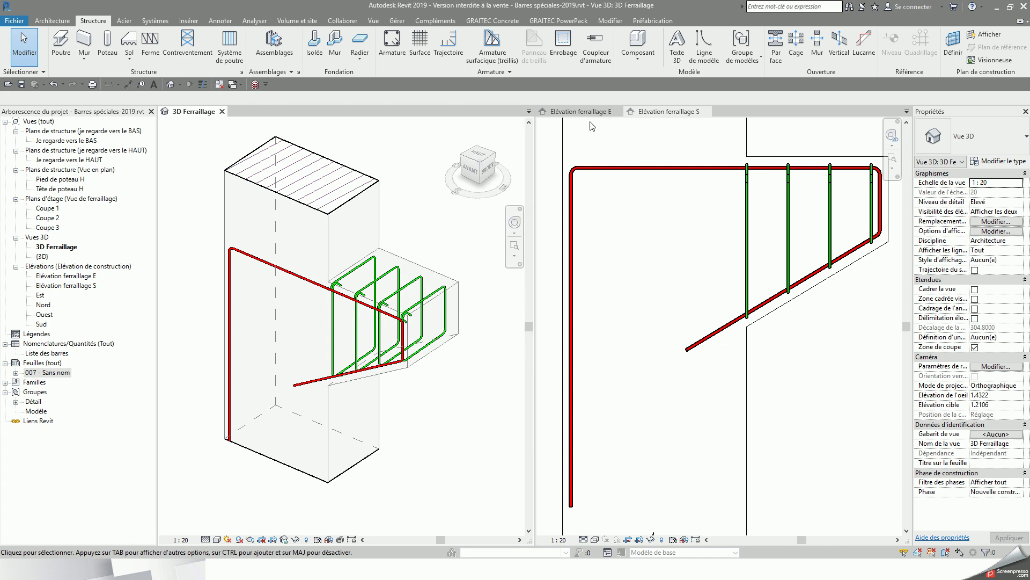
- Set the corbel bar's layout rule to Nombre fixe with a quantity of 3
click(622, 175)
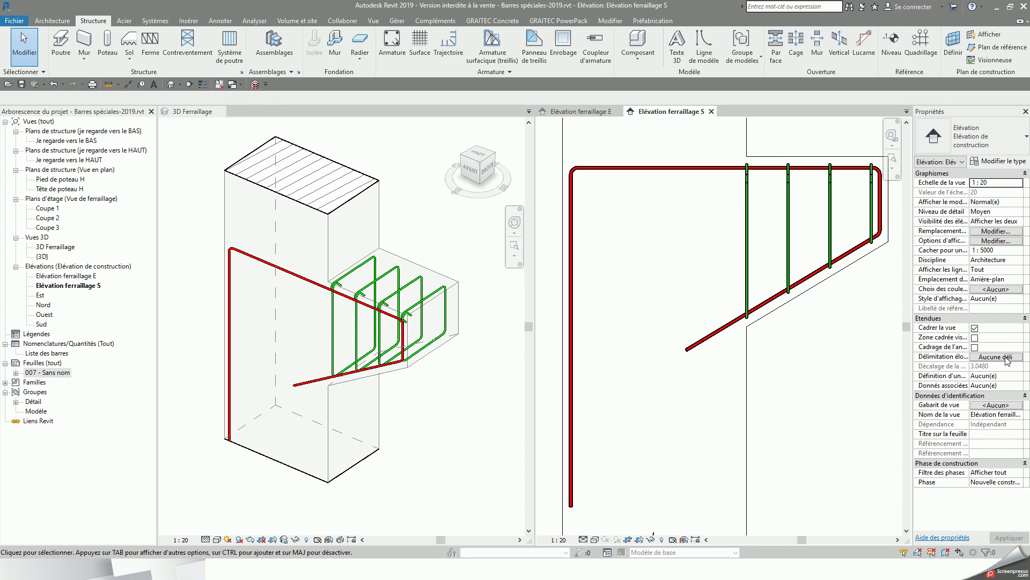
click(668, 171)
click(997, 342)
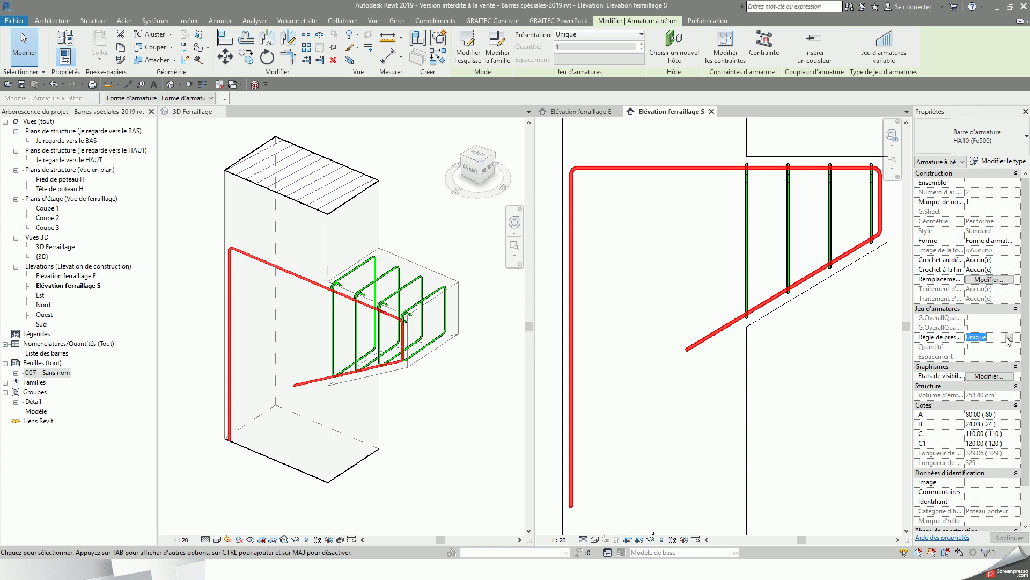
click(1008, 337)
click(934, 355)
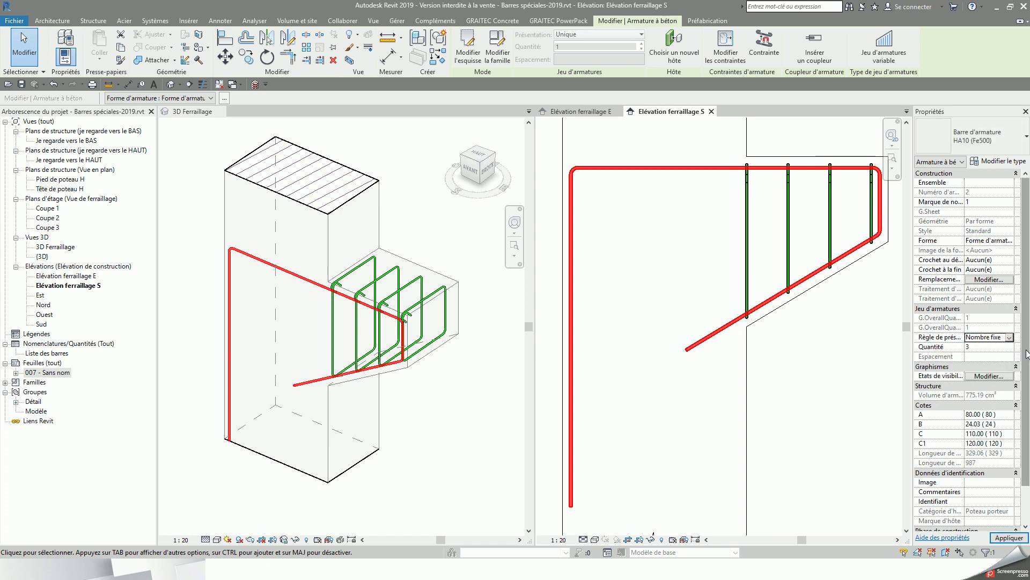
click(647, 327)
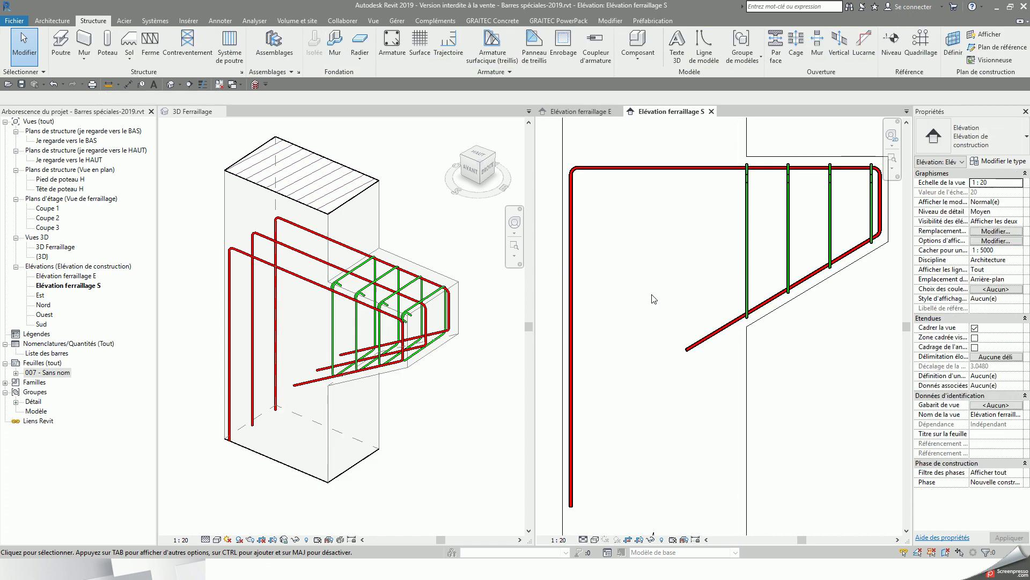
- Move the outermost bar at the stirrup-hook side of the set inward, inside the stirrups, in Elévation ferraillage E
click(581, 111)
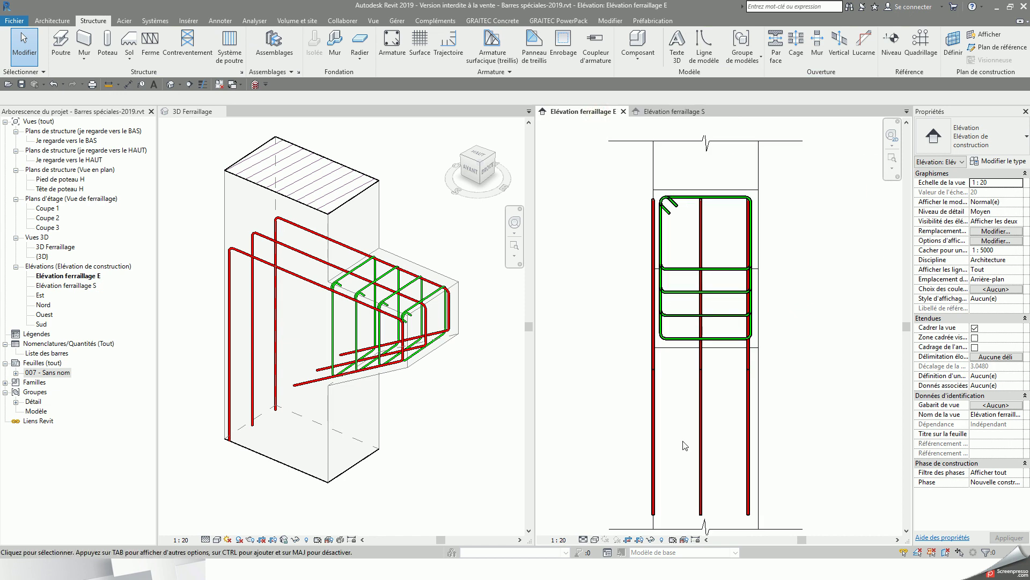
click(654, 387)
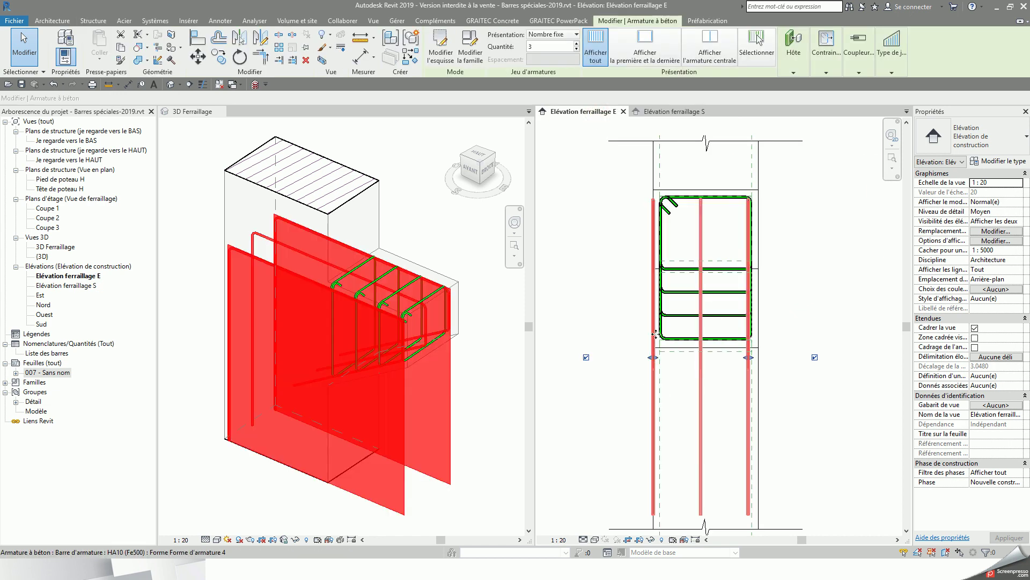
drag(655, 358, 673, 357)
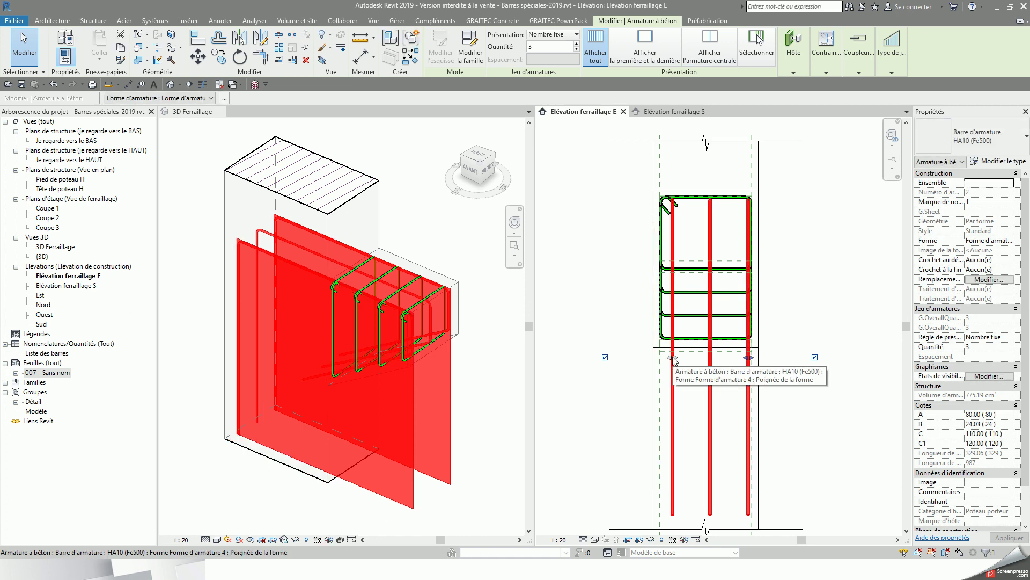
- Edit the corbel bar set's constraints, tying the stirrup-hook-side outer bar to the adjacent column face with an offset of -0.06 m
mouse_move(819, 67)
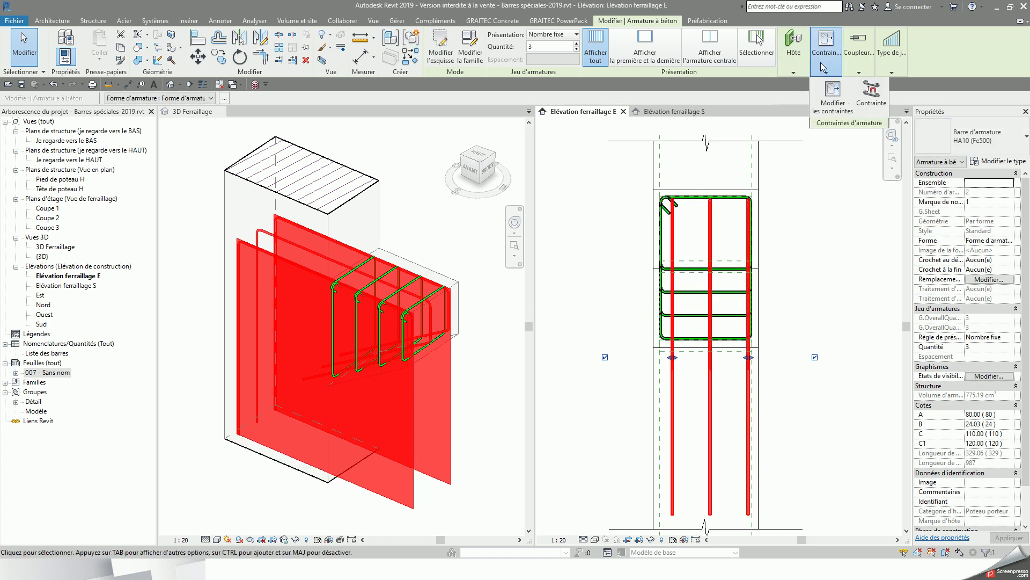
click(833, 94)
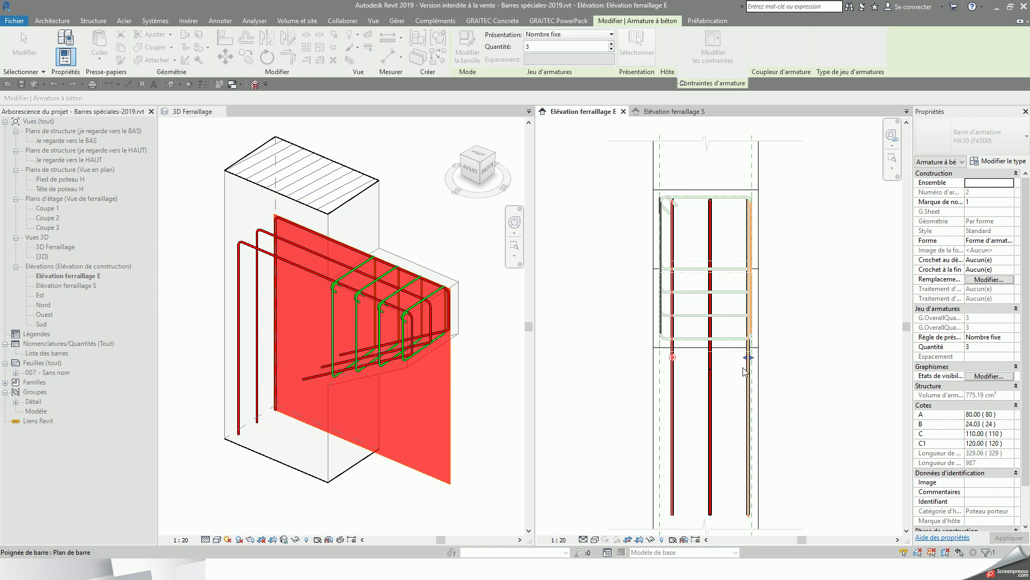
scroll(745, 372, up, 2)
scroll(754, 353, down, 4)
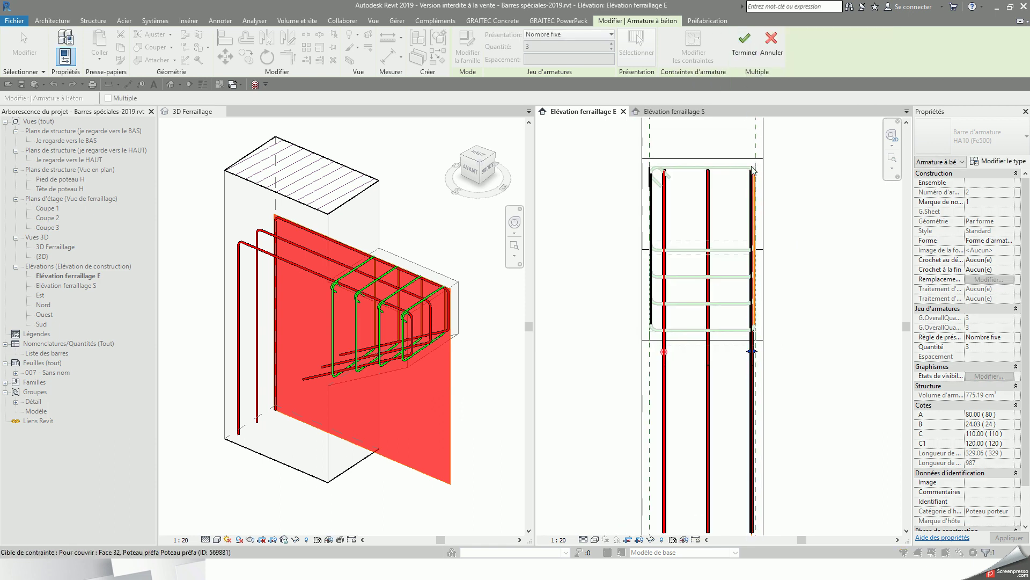
click(664, 352)
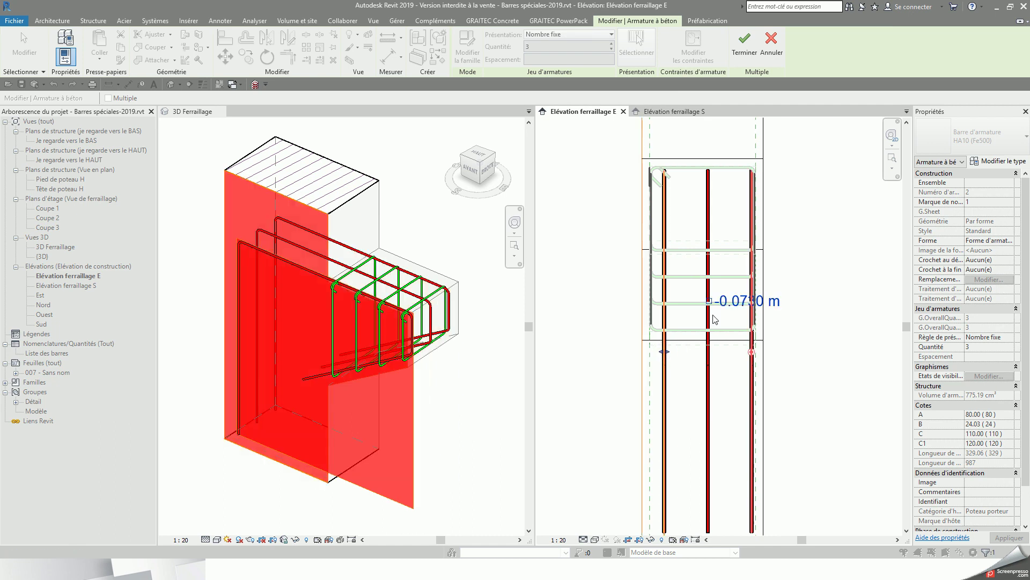
click(644, 325)
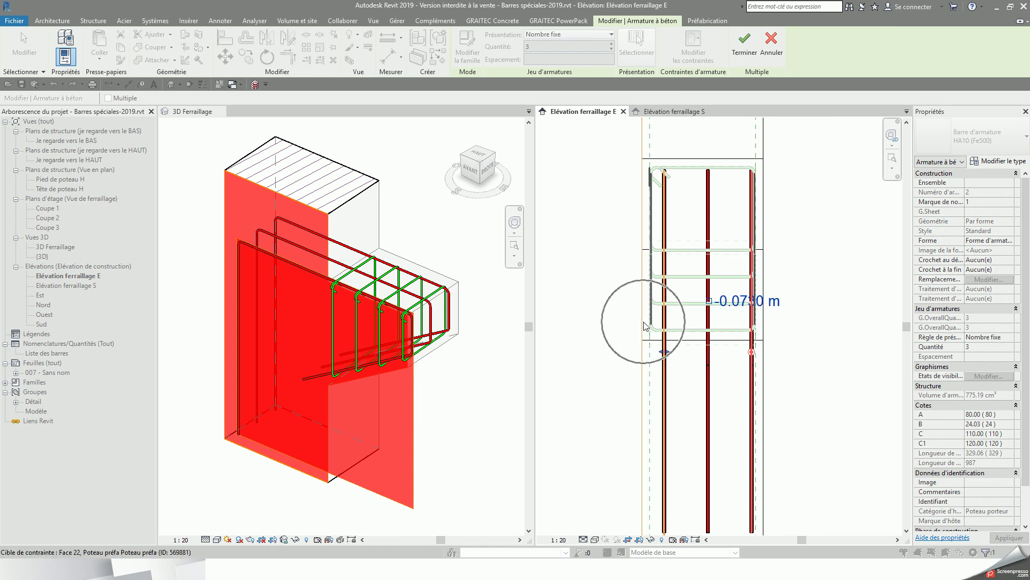
click(730, 304)
key(BackSpace)
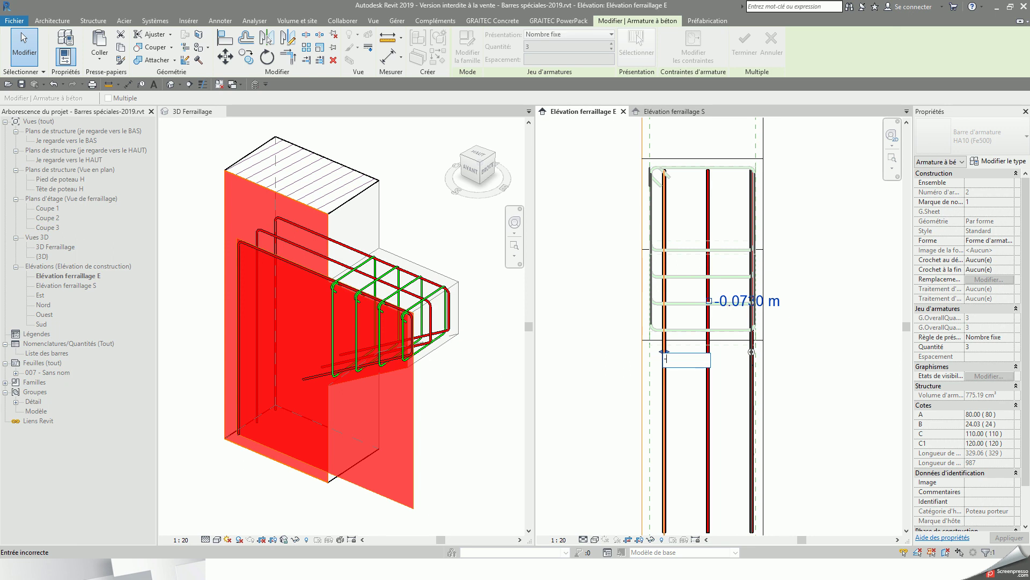
key(Return)
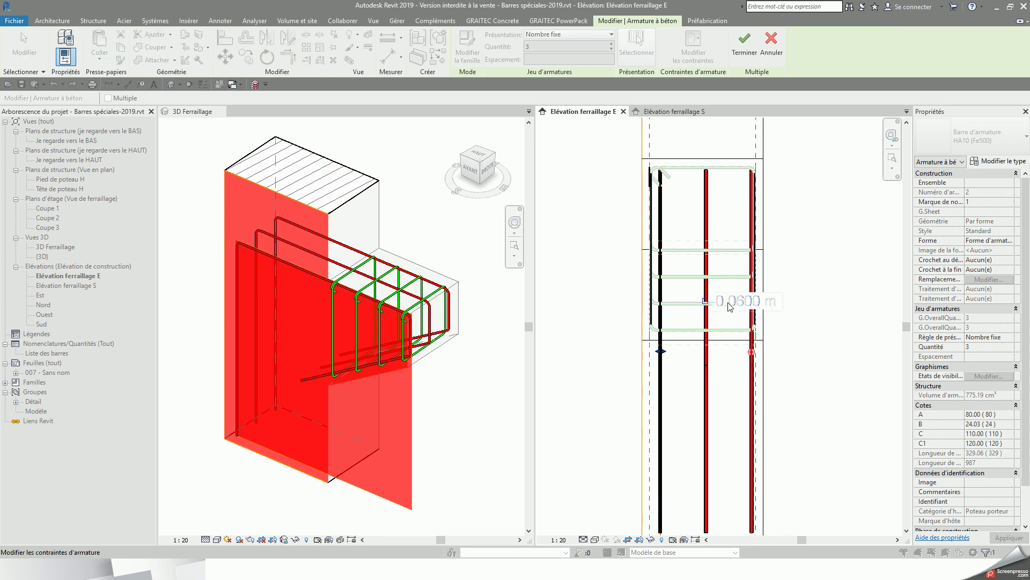
- Pull the opposite outer bar inside the stirrups, set its offset from the adjacent column face to -0.06 m, and finish the constraints
click(753, 352)
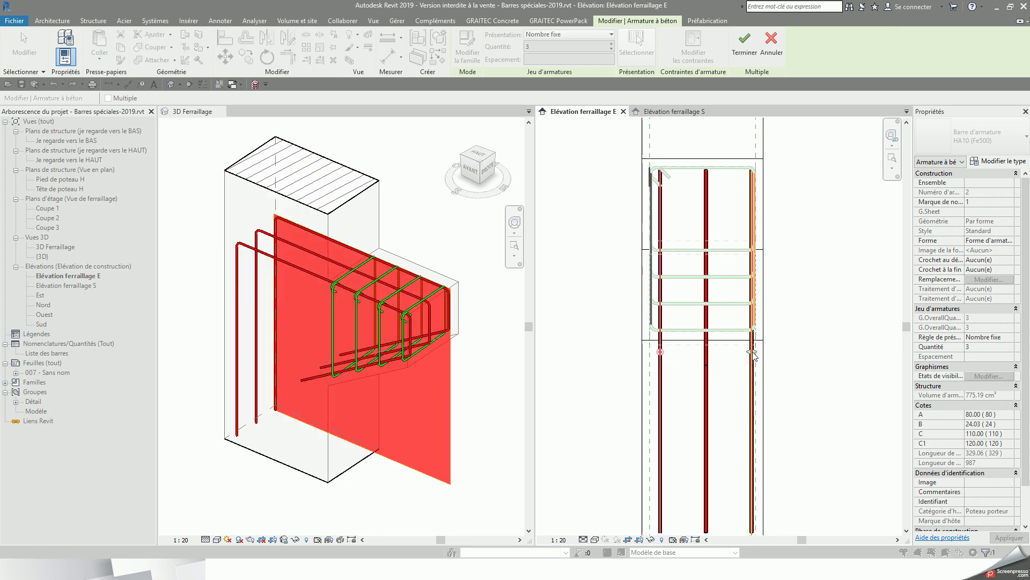
click(753, 351)
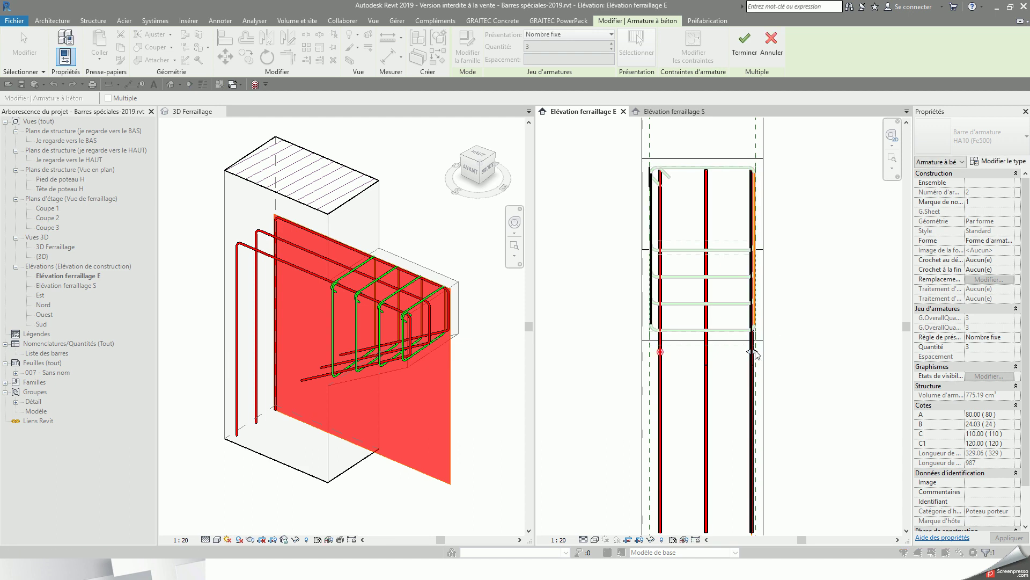
drag(753, 352, 749, 351)
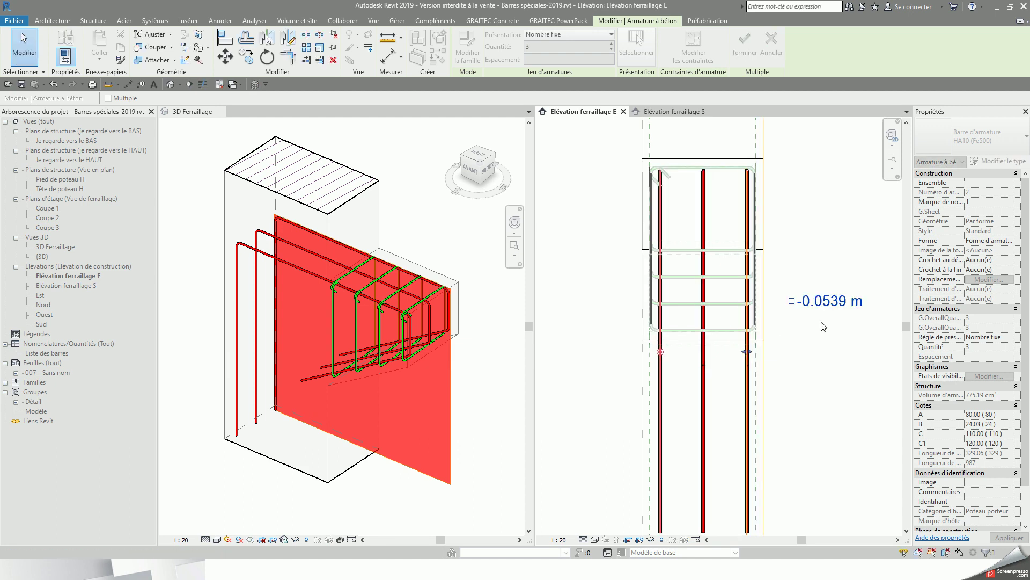
click(833, 302)
key(BackSpace)
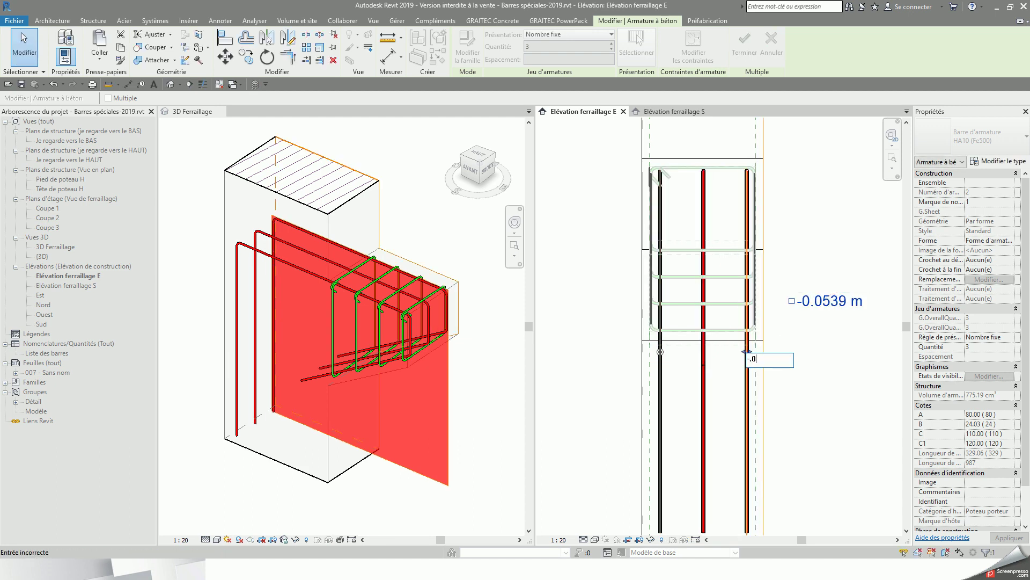
text(-.06)
key(Return)
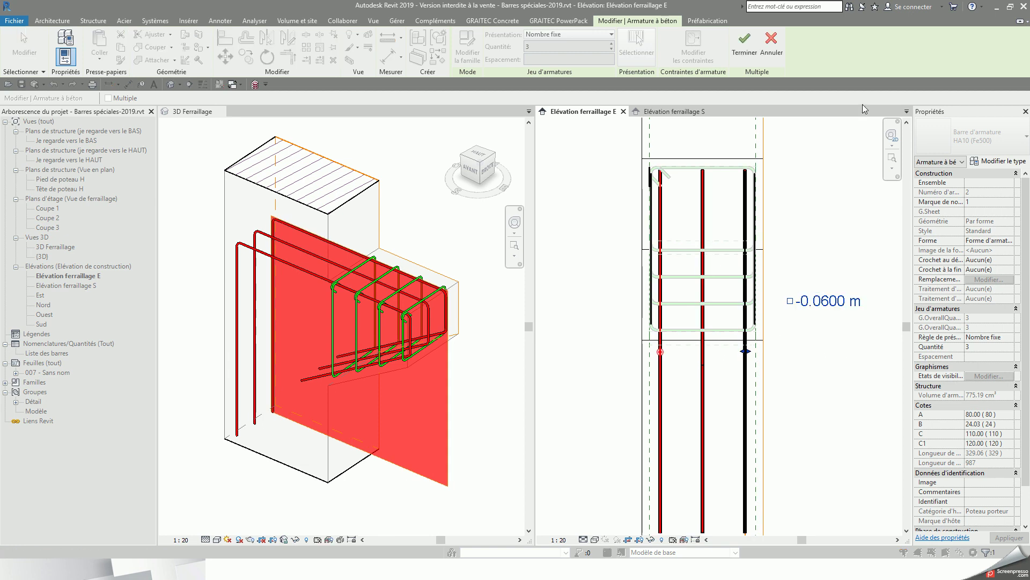
click(745, 46)
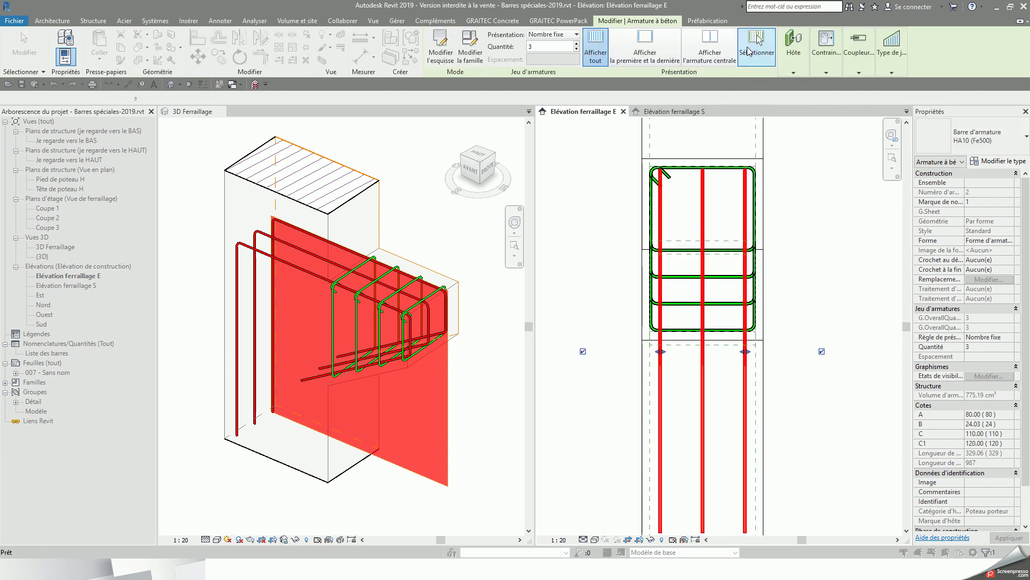
key(Escape)
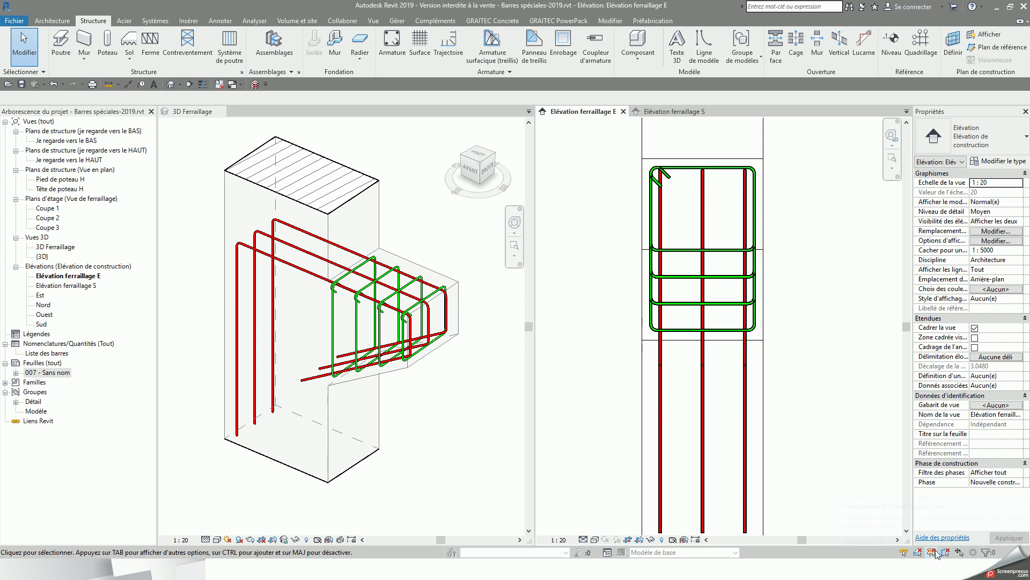
- Set the precast column's Poteau profondeur to 0.55 m
click(766, 395)
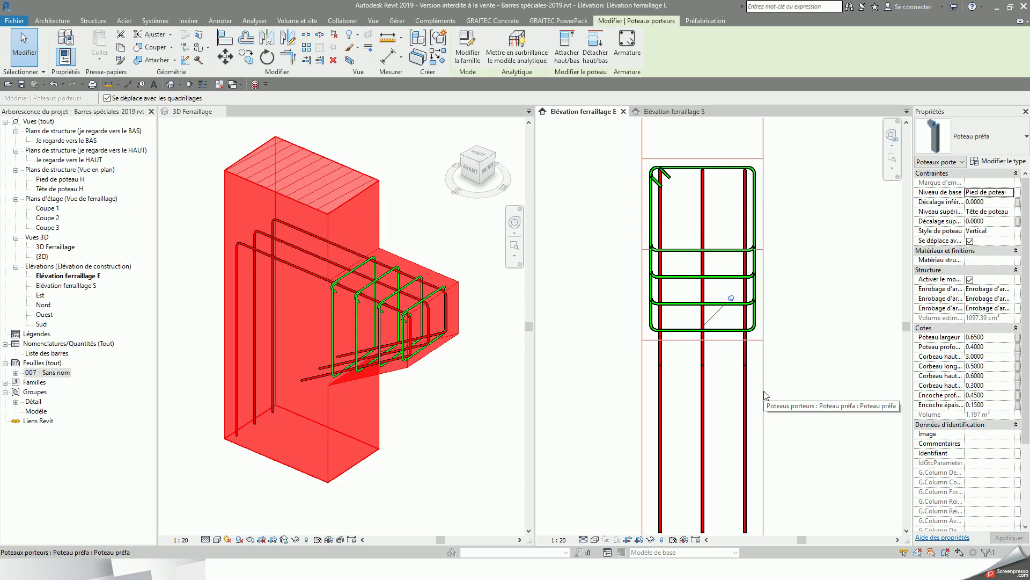
key(ctrl)
key(ctrl)
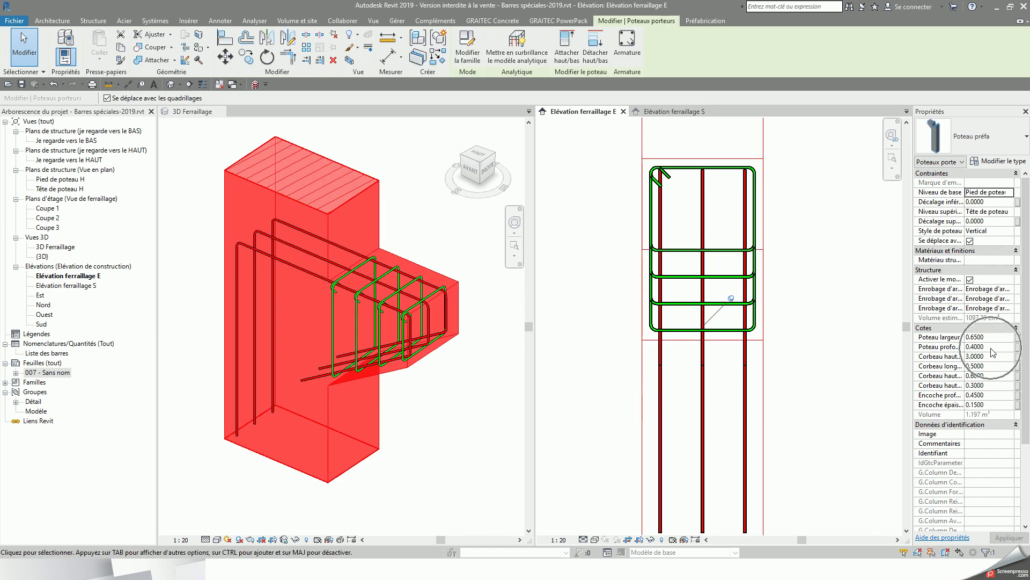
click(992, 347)
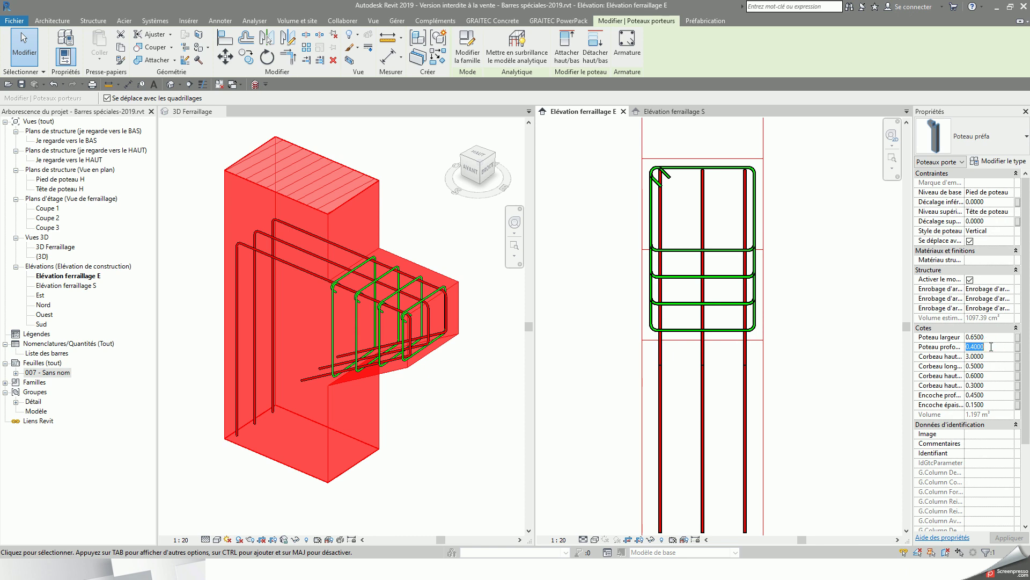
text(.55)
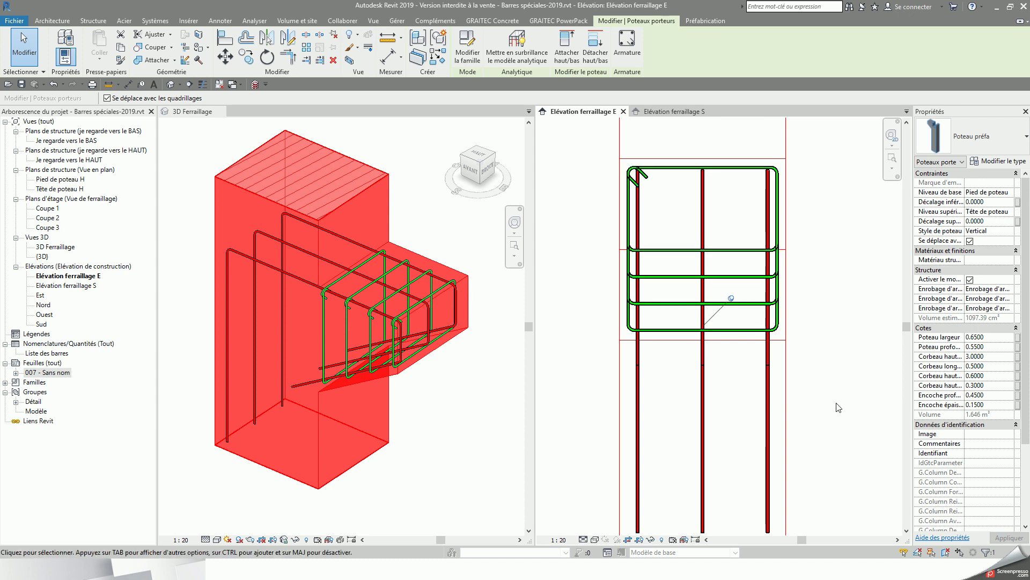
- Set the precast column's depth back to 0.4 m
click(999, 346)
text(0.4)
key(Return)
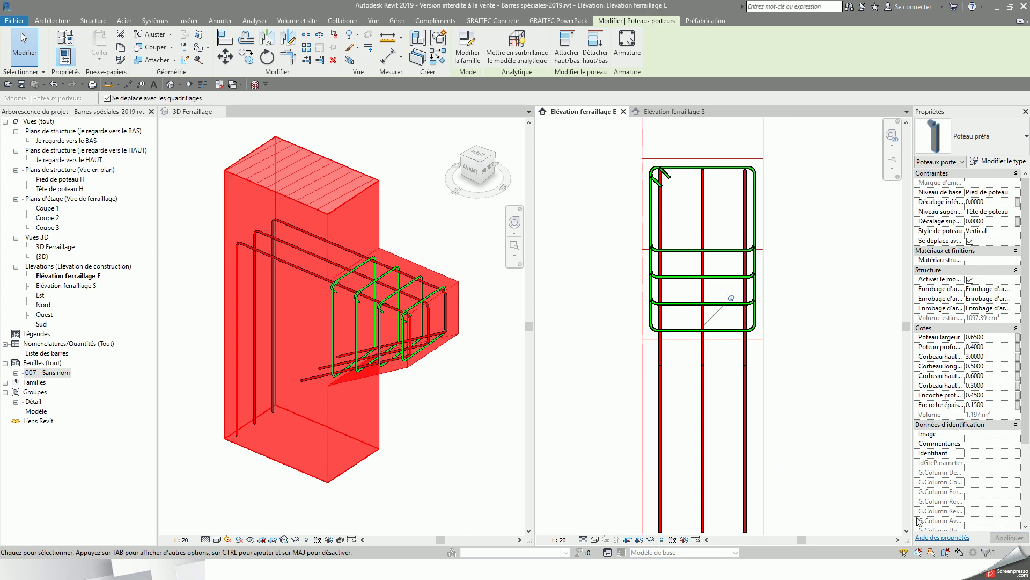
click(875, 488)
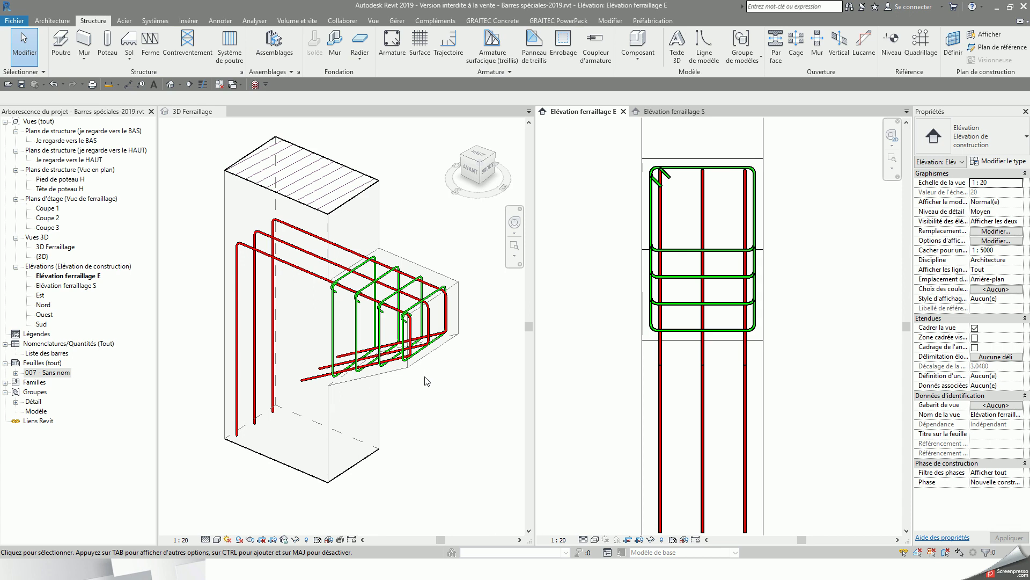
- Begin a sketched HA12 (Fe500) bar in Elévation ferraillage S, with the precast column as its host
click(672, 111)
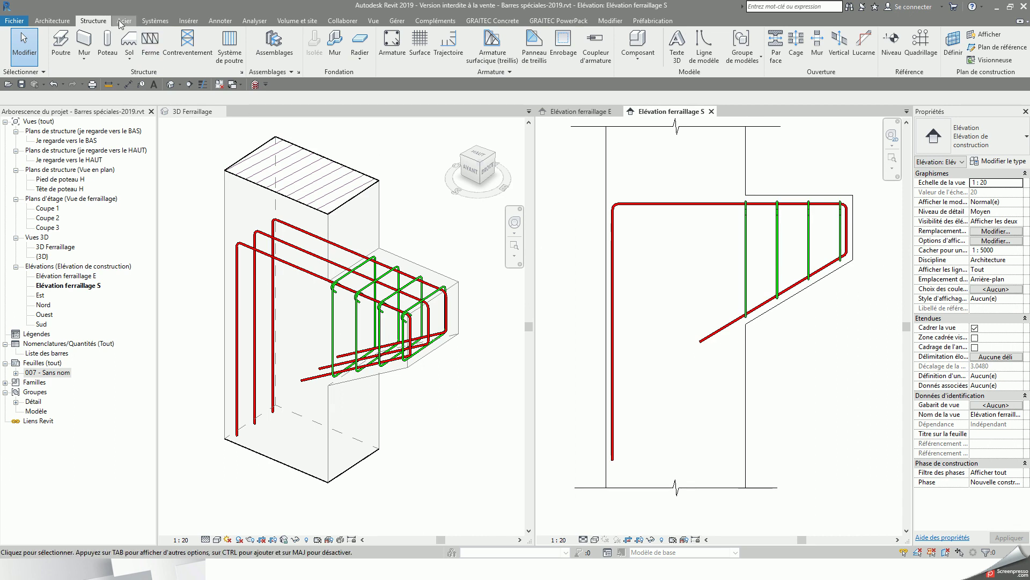
click(391, 50)
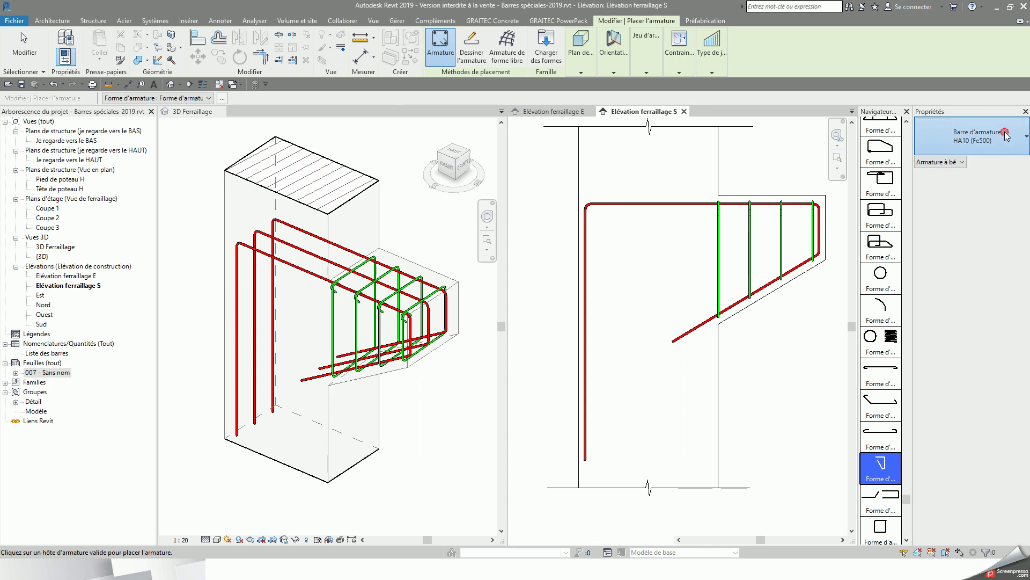
click(1007, 136)
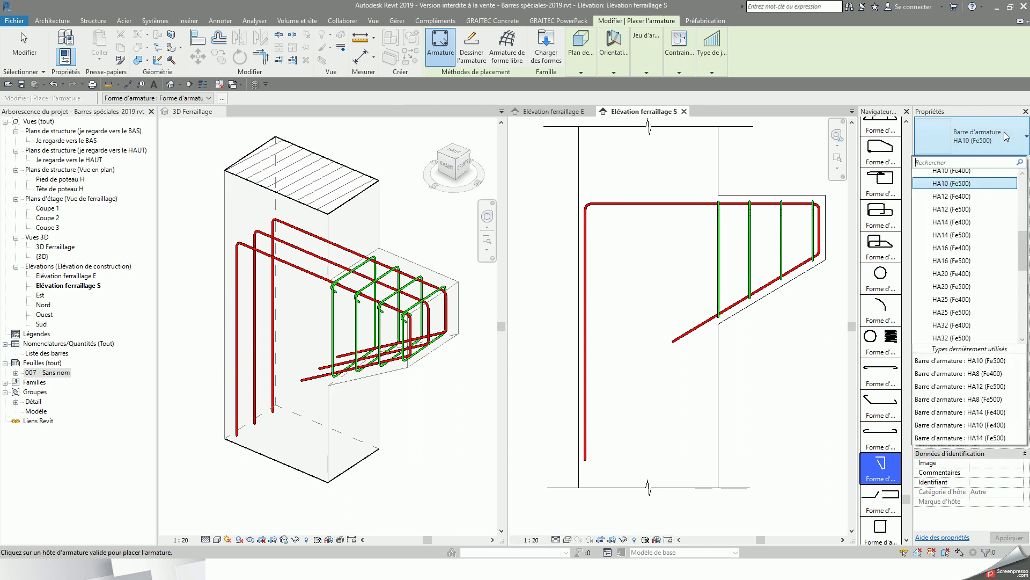
click(966, 210)
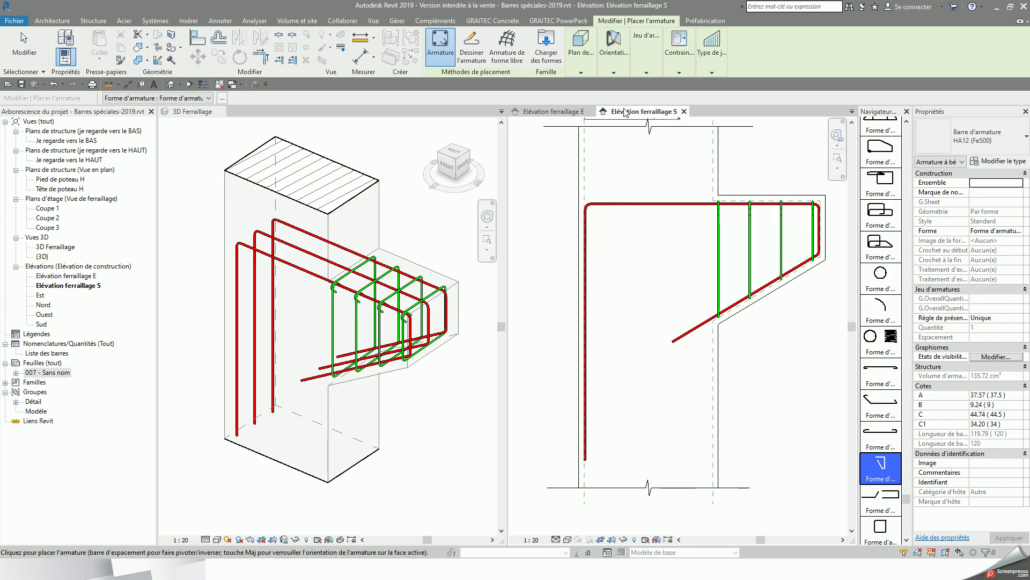
click(469, 58)
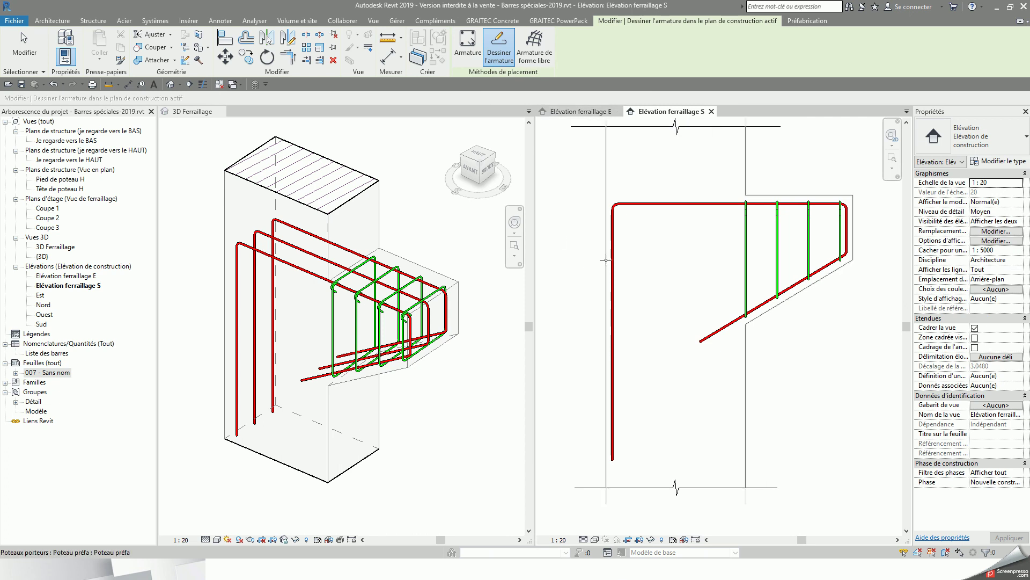
click(607, 259)
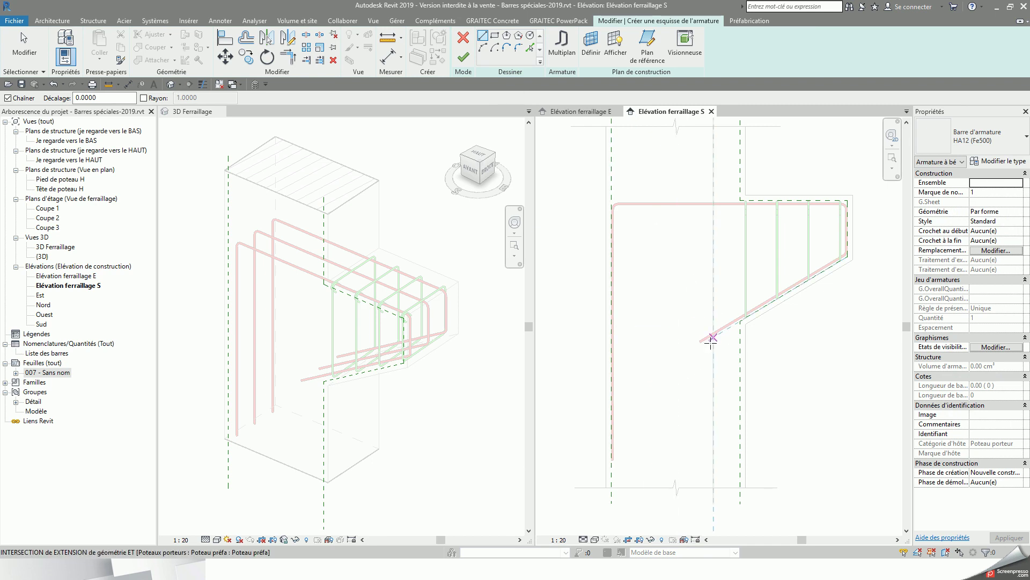
- Sketch a line about 0.73 m long along the corbel's sloped underside cover, continuing vertically up its outer face to the upper cover line
click(712, 338)
click(849, 257)
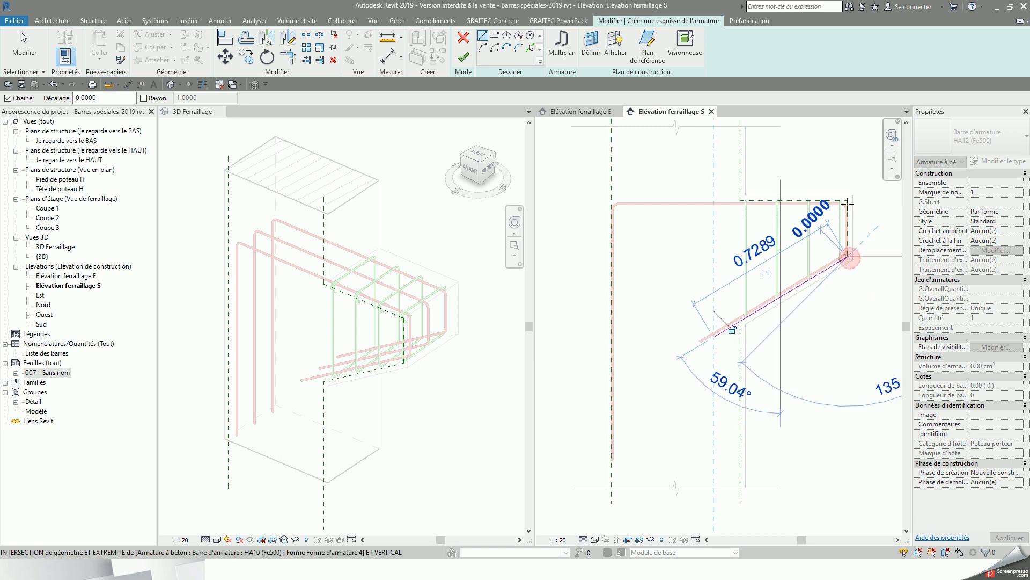
click(847, 200)
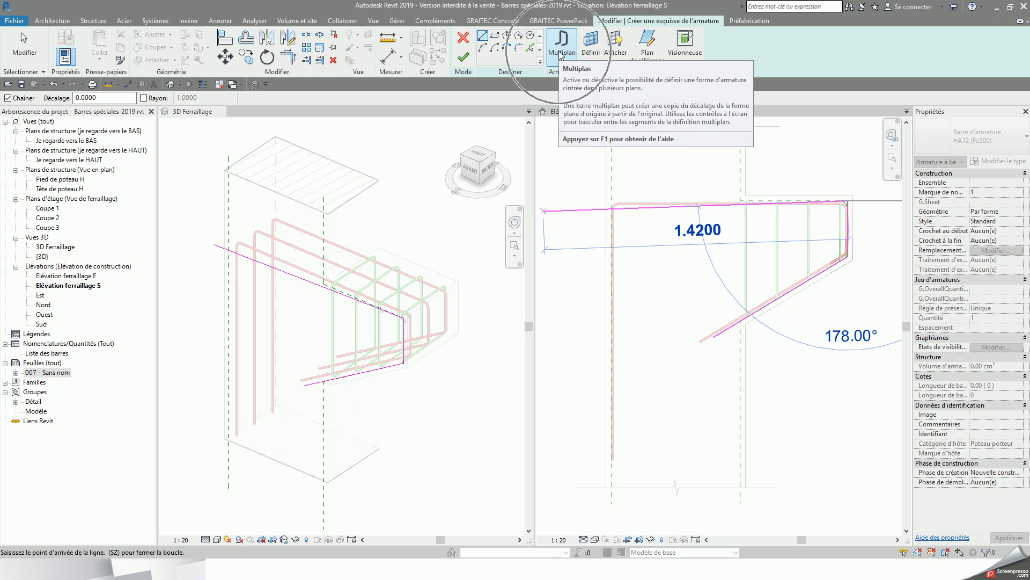
- Make the sketched bar multiplanar, with its connector at the vertical segment's upper end instead of the sloped segment's start, and finish the sketch
click(561, 54)
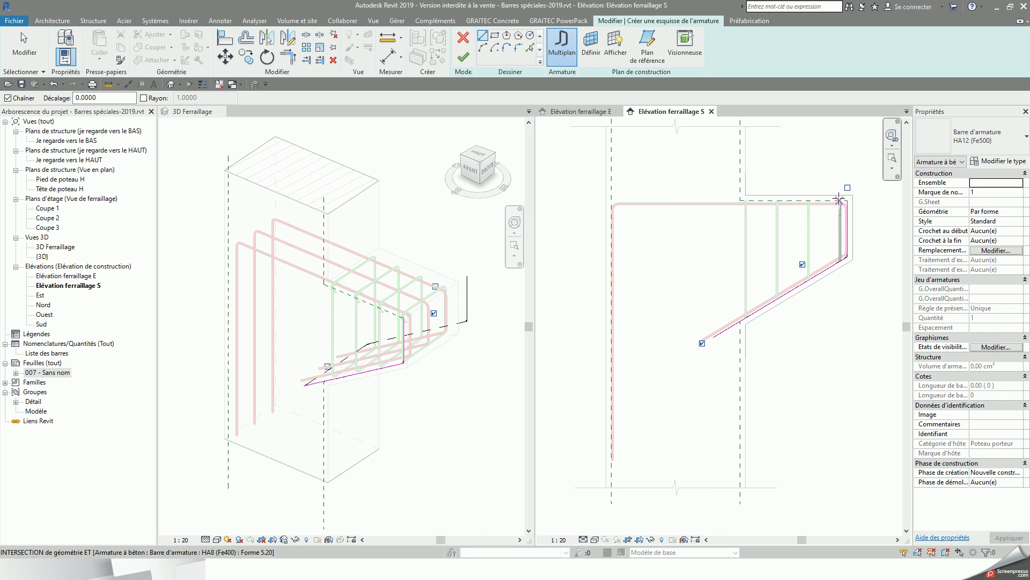
click(847, 188)
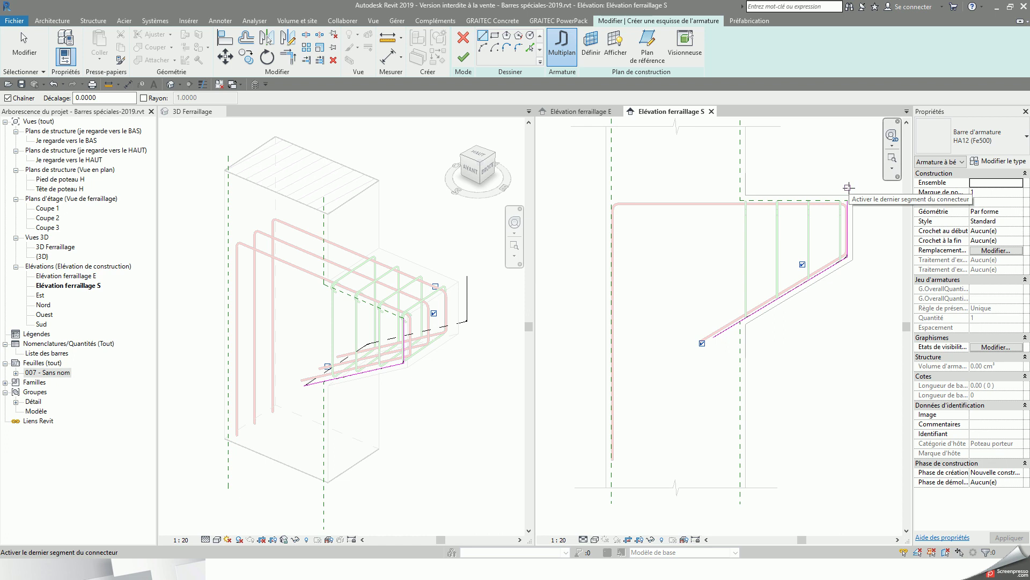
click(847, 188)
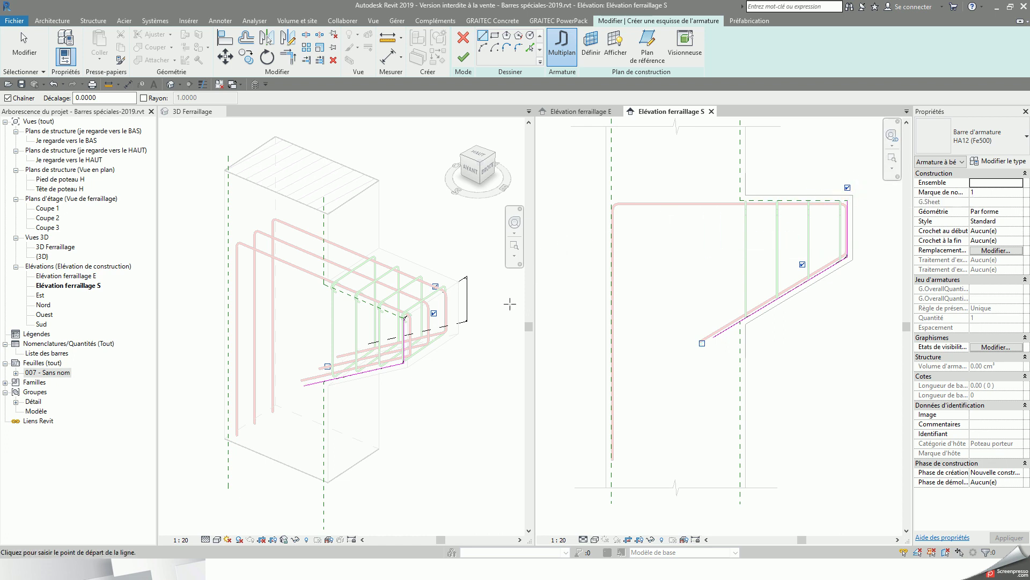
scroll(454, 311, up, 4)
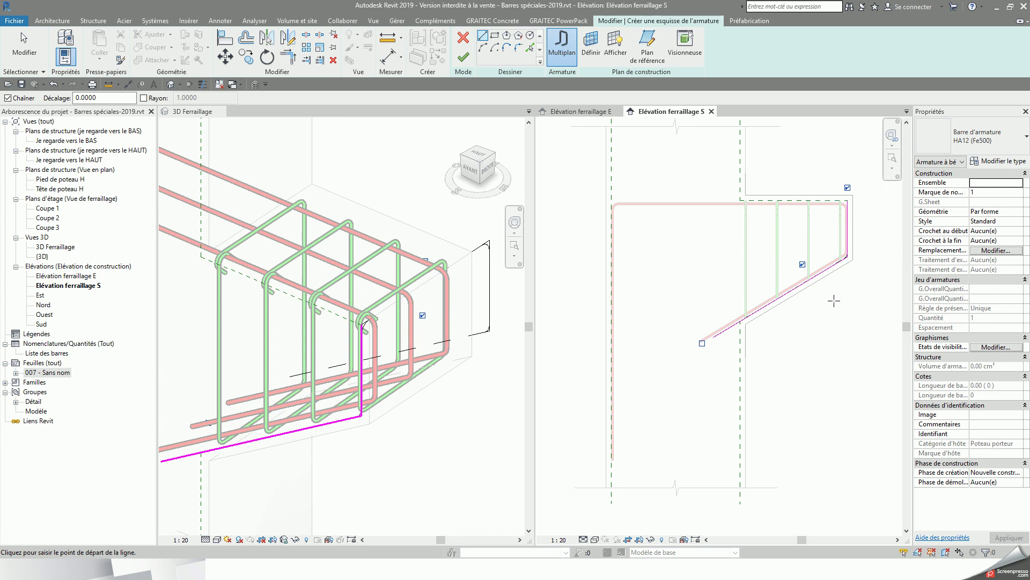
click(463, 57)
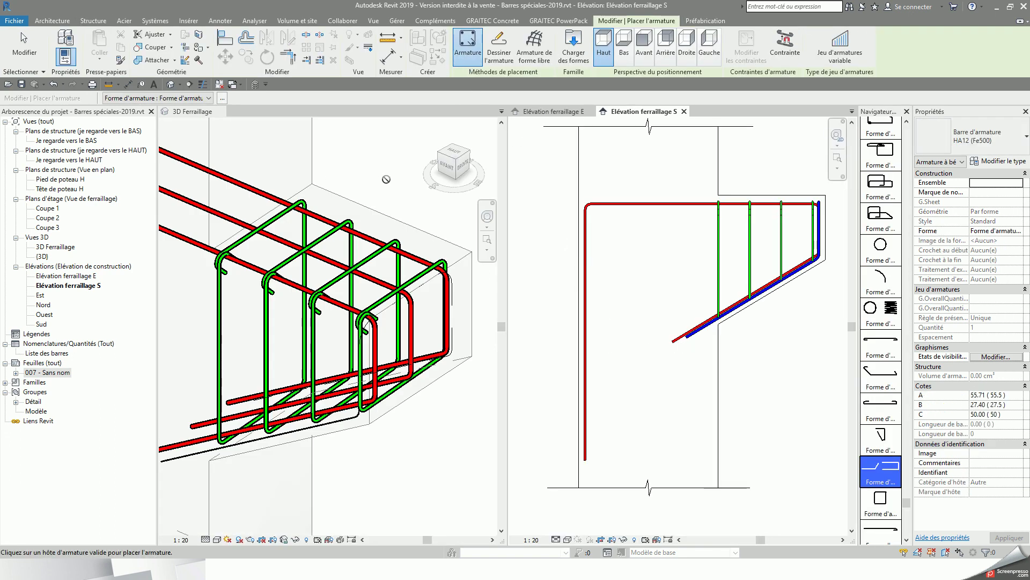
- Display the reinforcement bars as 3D solids with fine detail in the active 3D Ferraillage view
click(386, 169)
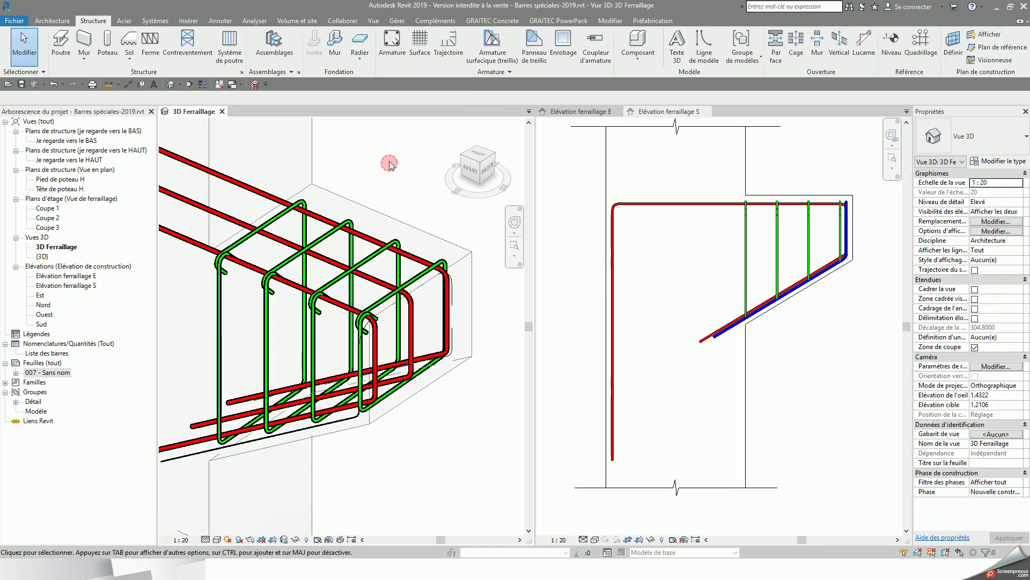
click(255, 86)
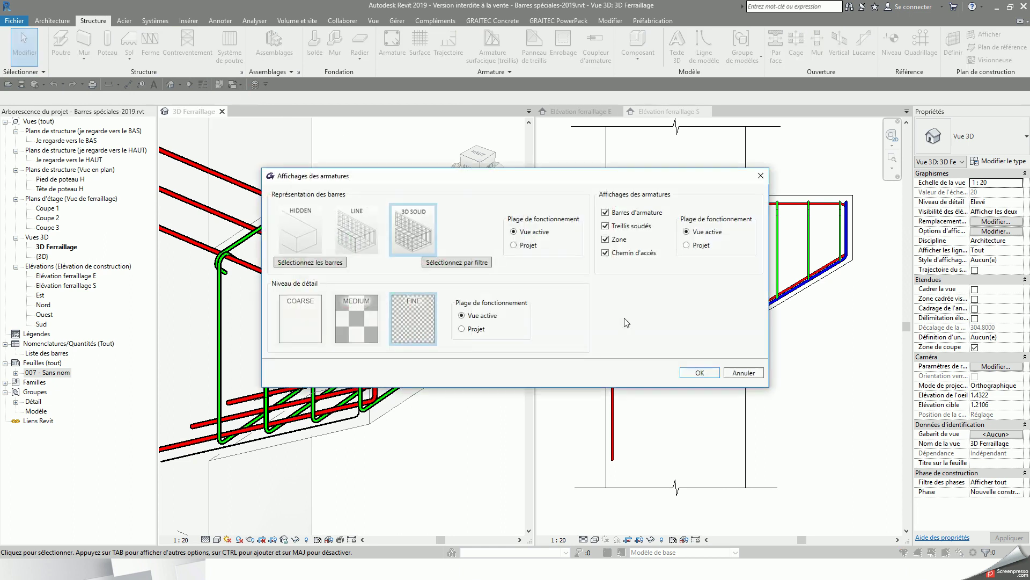
click(687, 369)
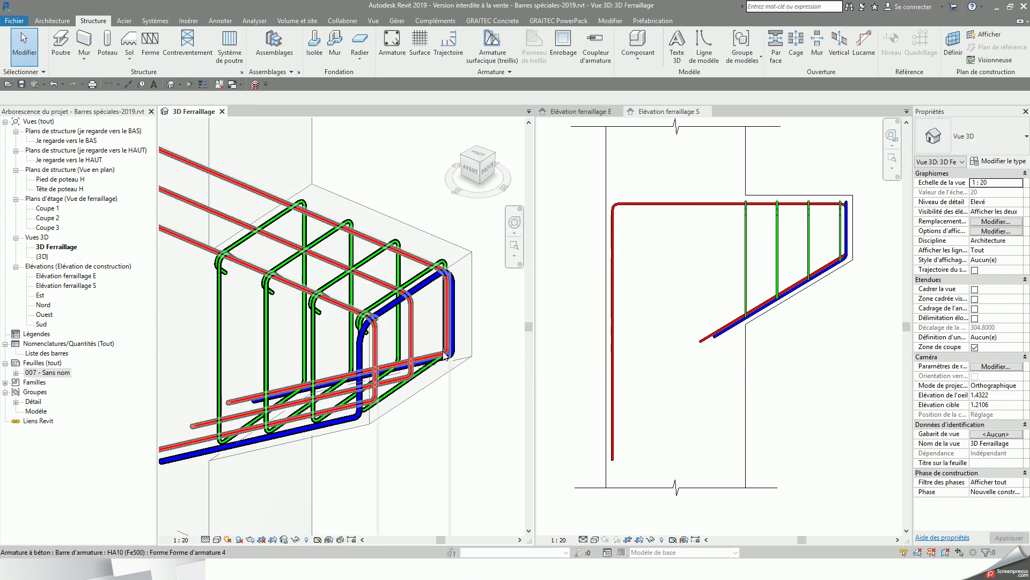
- In Elévation ferraillage S, shift the HA12 bar's sloped segment up inside the stirrups, in line with the sloped corbel bars
scroll(808, 277, up, 4)
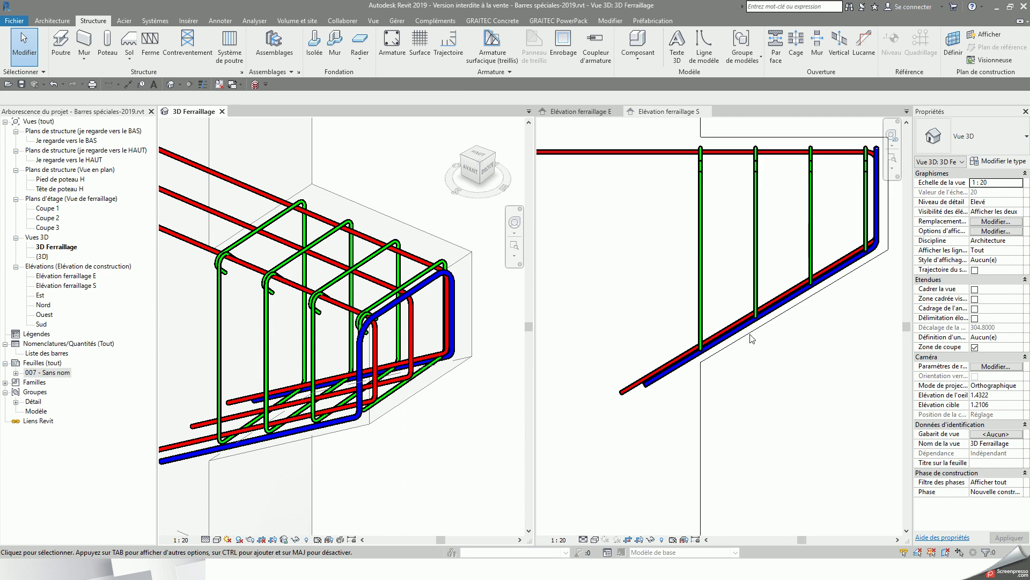
click(751, 330)
middle_drag(779, 318, 667, 358)
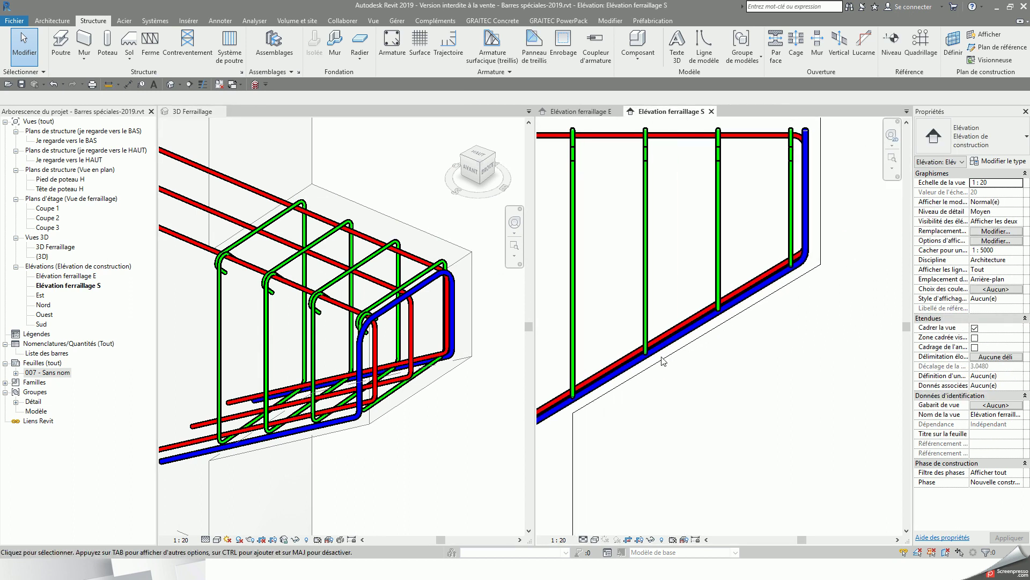
click(675, 343)
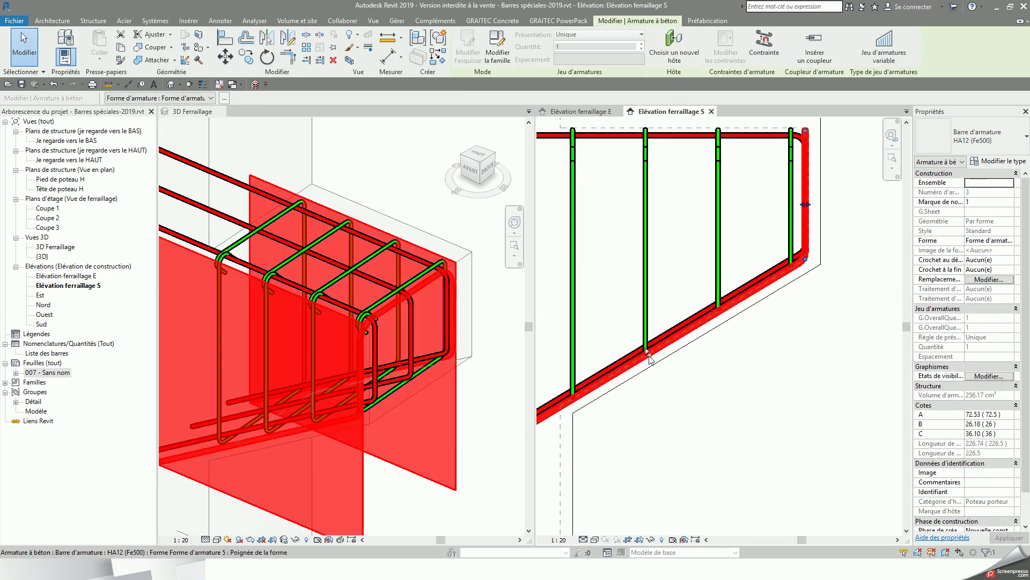
drag(641, 346, 644, 345)
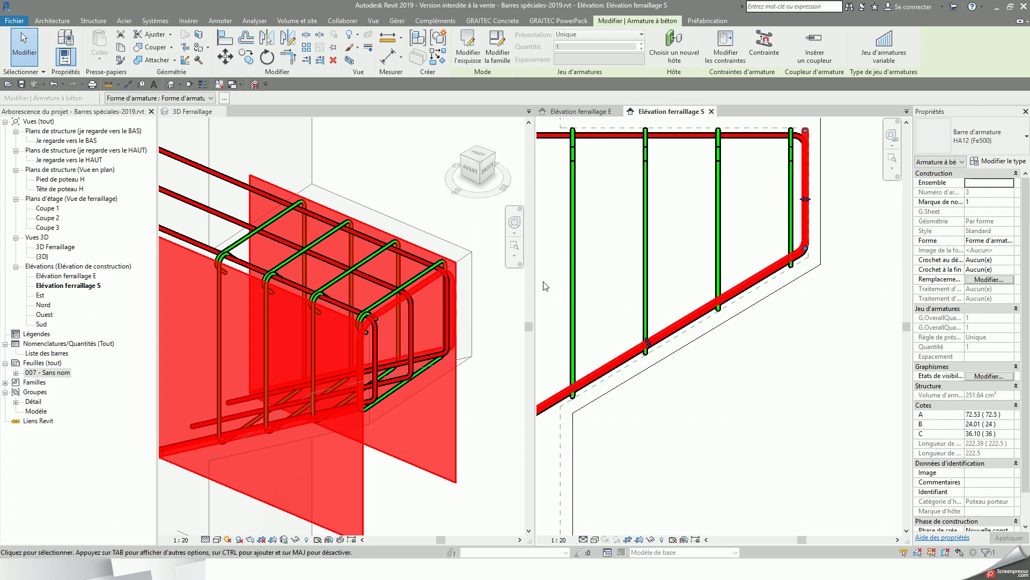
key(Escape)
- In Elévation ferraillage E, move both side legs of the HA12 bar inward, just inside the stirrups' vertical legs
click(586, 118)
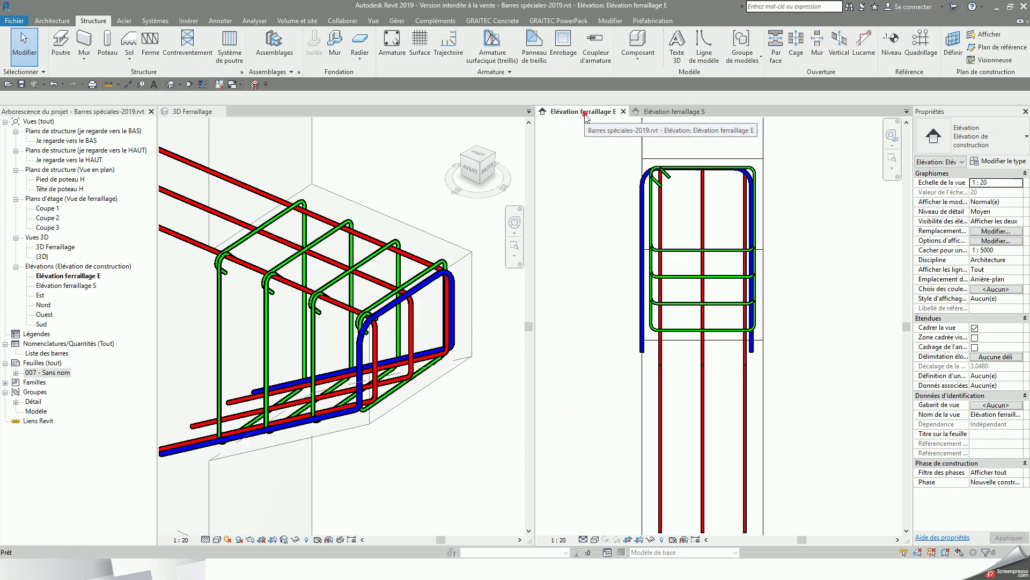
click(648, 266)
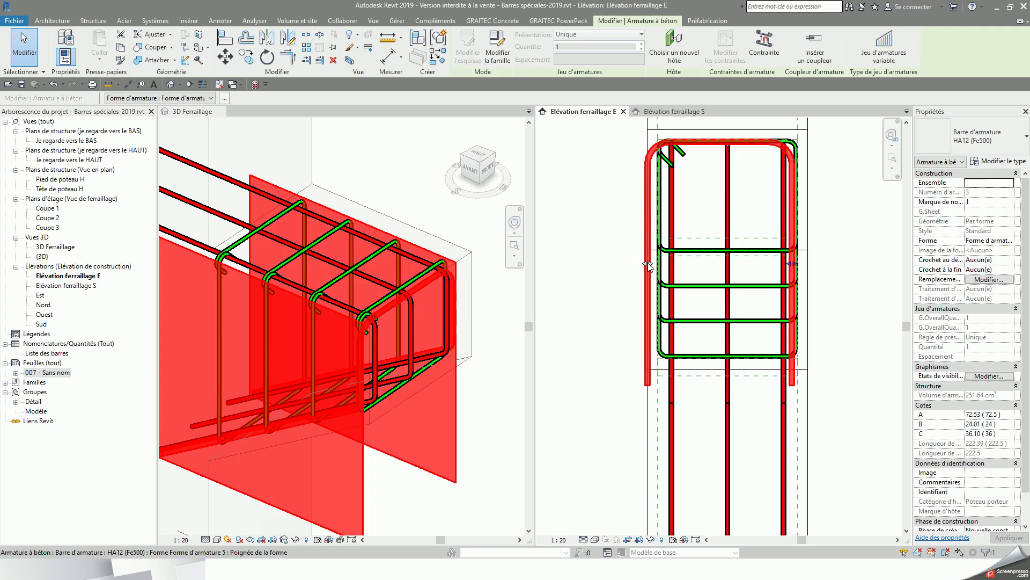
drag(648, 265, 669, 262)
drag(664, 263, 680, 263)
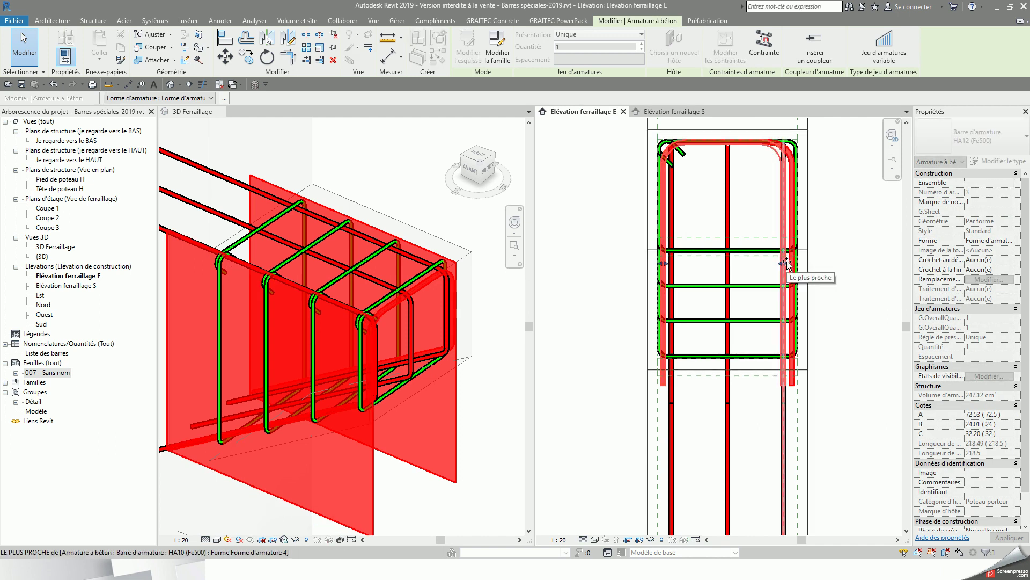
drag(790, 265, 794, 264)
scroll(801, 270, up, 2)
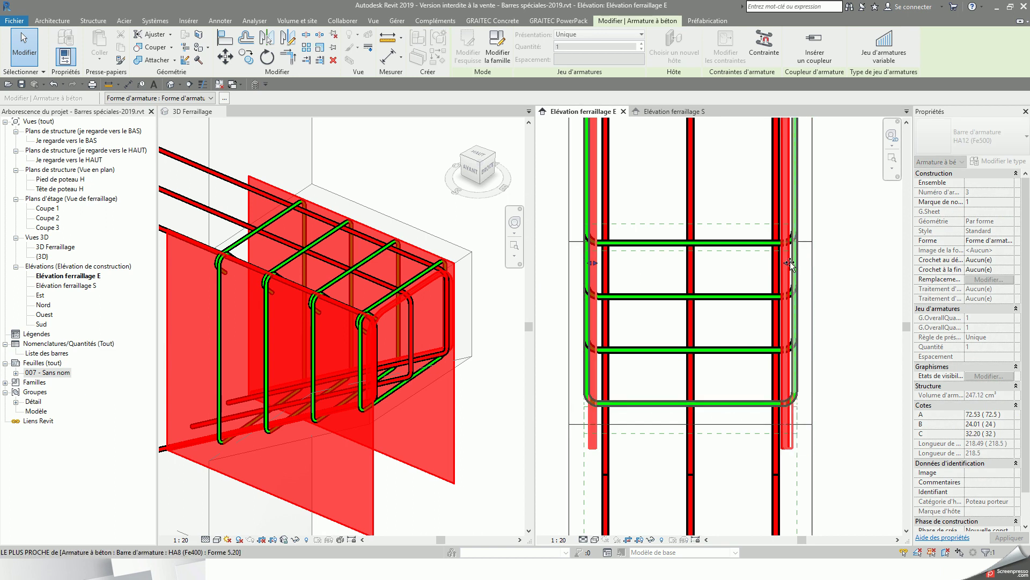
click(562, 259)
scroll(888, 367, down, 3)
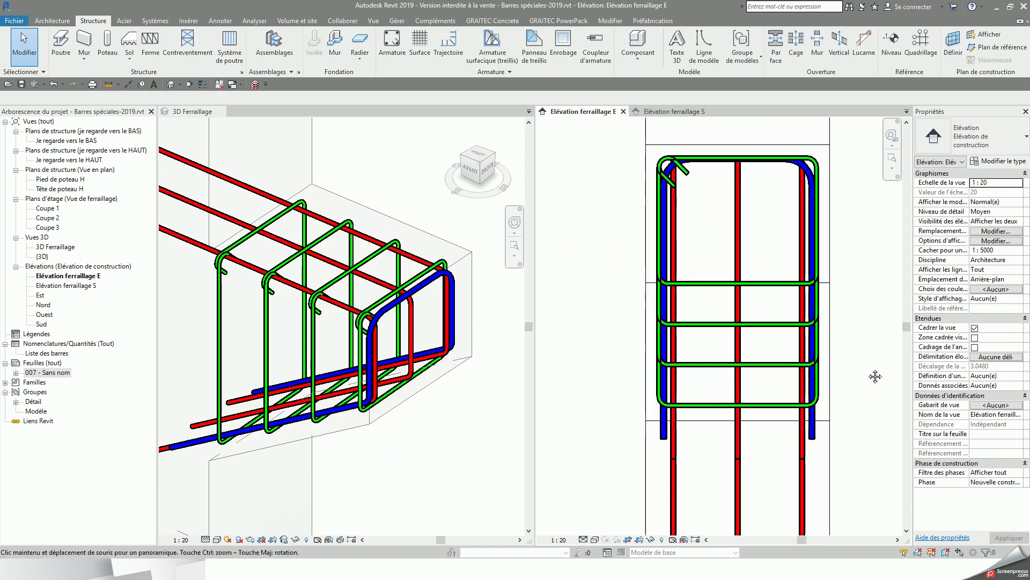
middle_drag(876, 373, 870, 400)
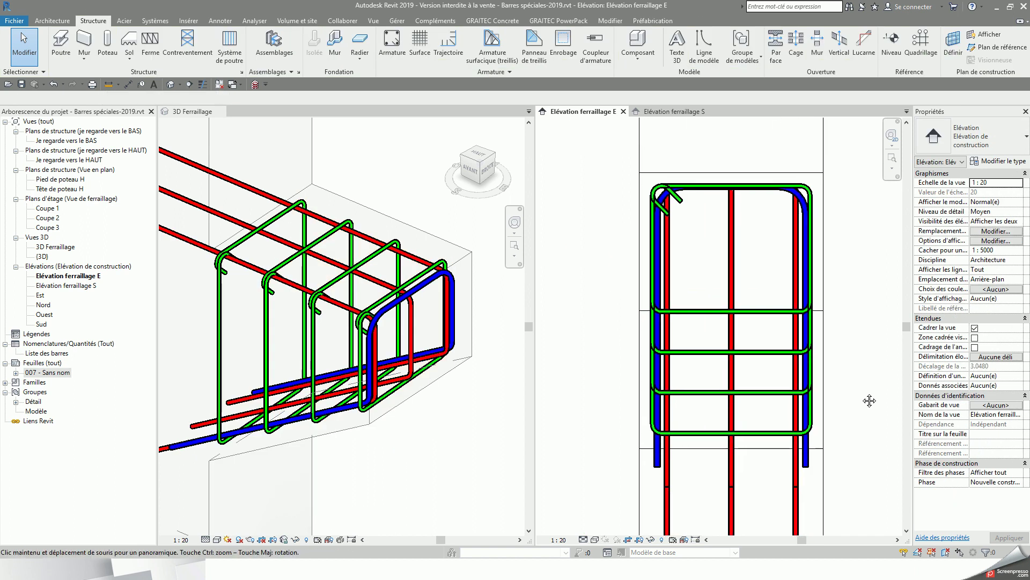
click(461, 366)
shift+middle_drag(459, 342, 375, 414)
scroll(354, 414, up, 3)
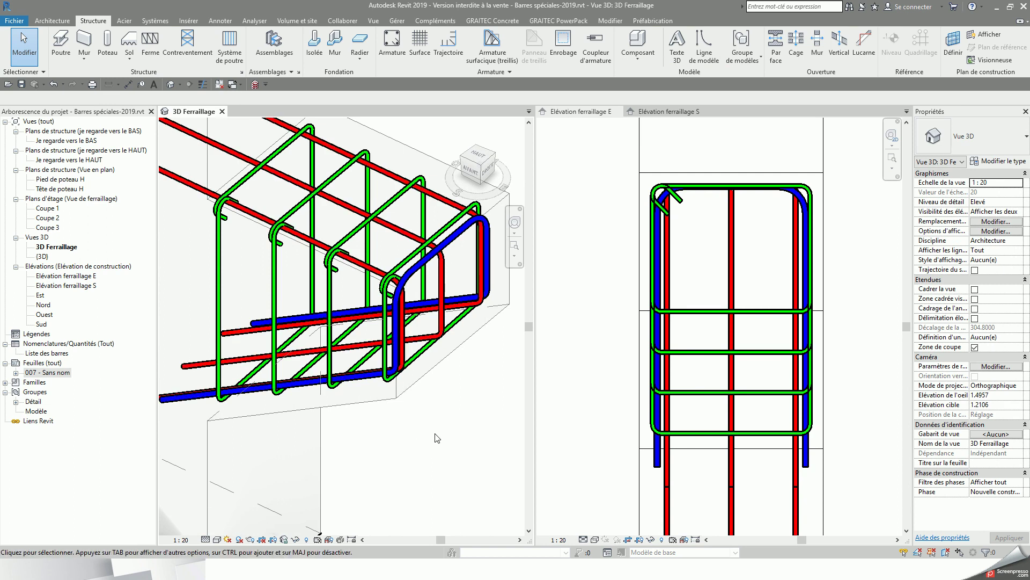
middle_drag(443, 435, 420, 482)
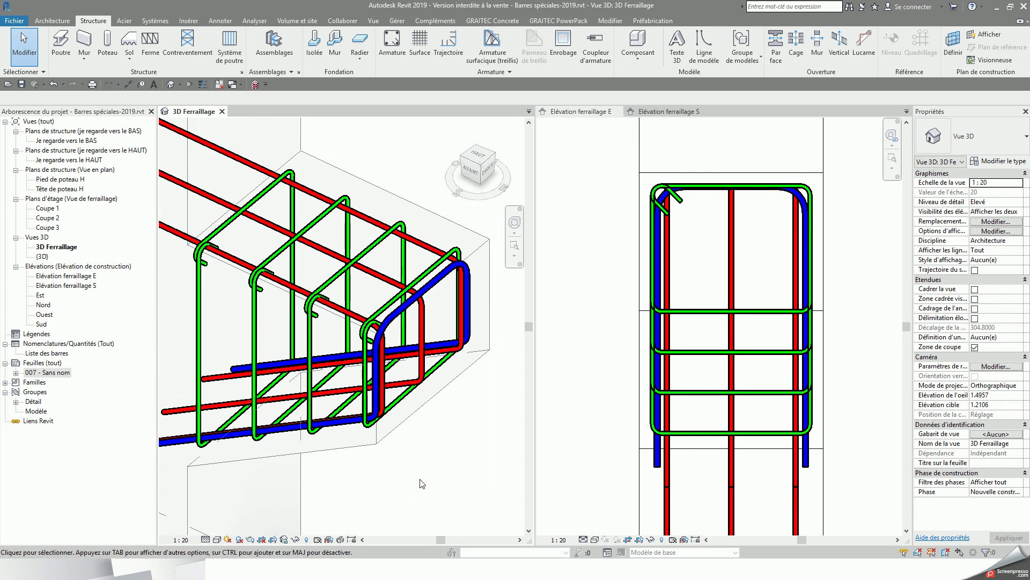